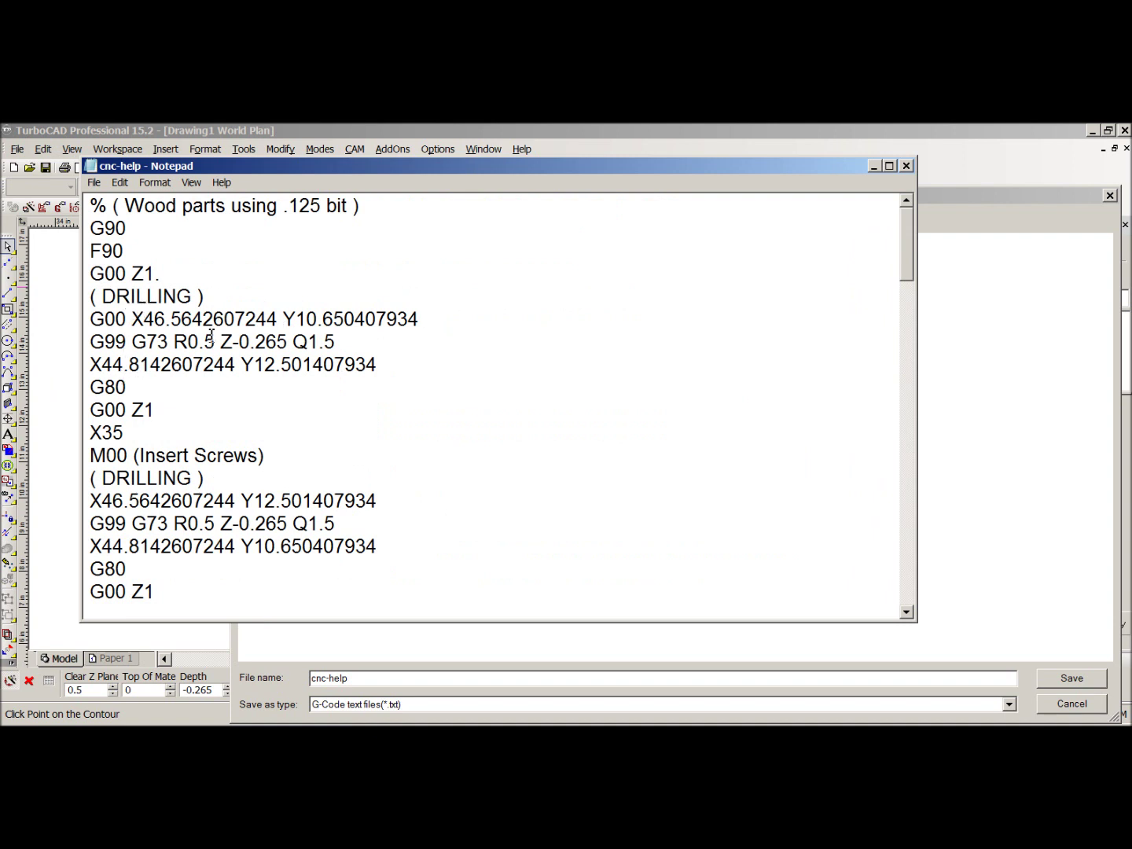
# Review the cnc-help G-code from the drilling and screw-insert sections through the milling chain offsets to the program end.
pyautogui.scroll(-1, 180, 343)
pyautogui.scroll(-1, 164, 337)
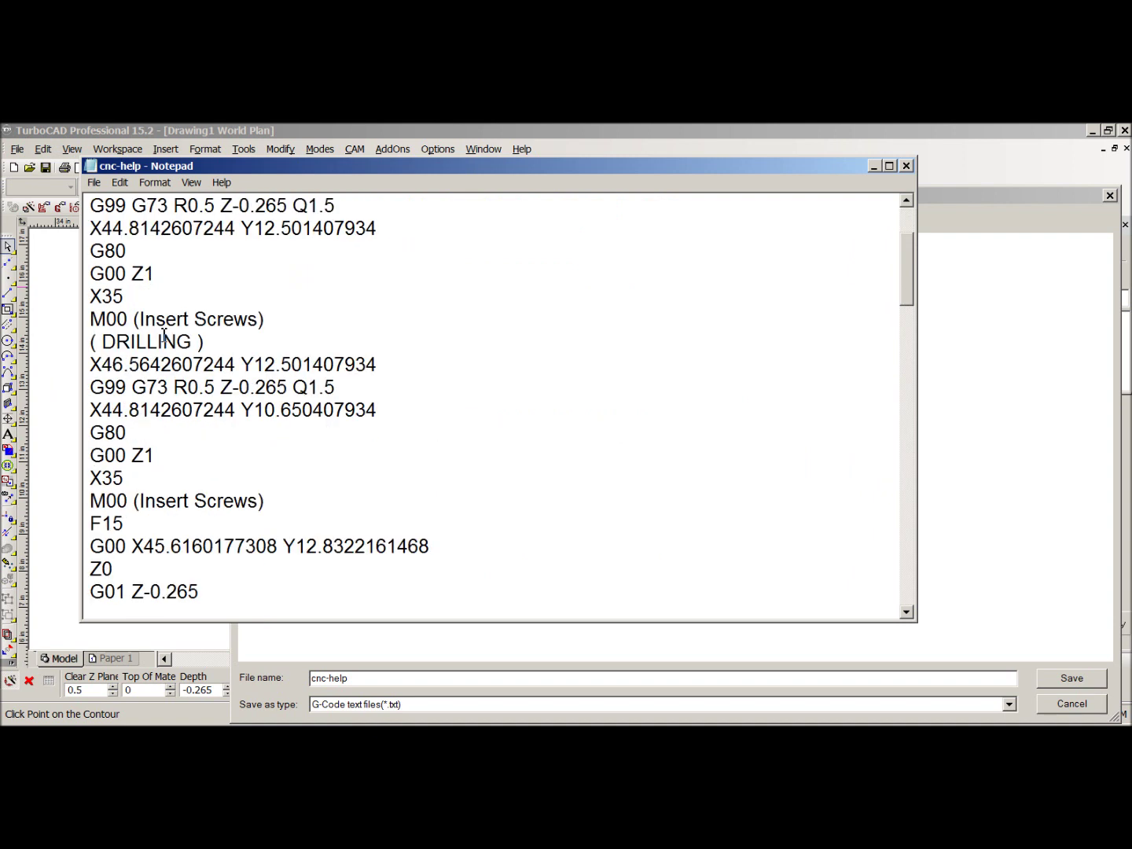
pyautogui.scroll(-1, 209, 338)
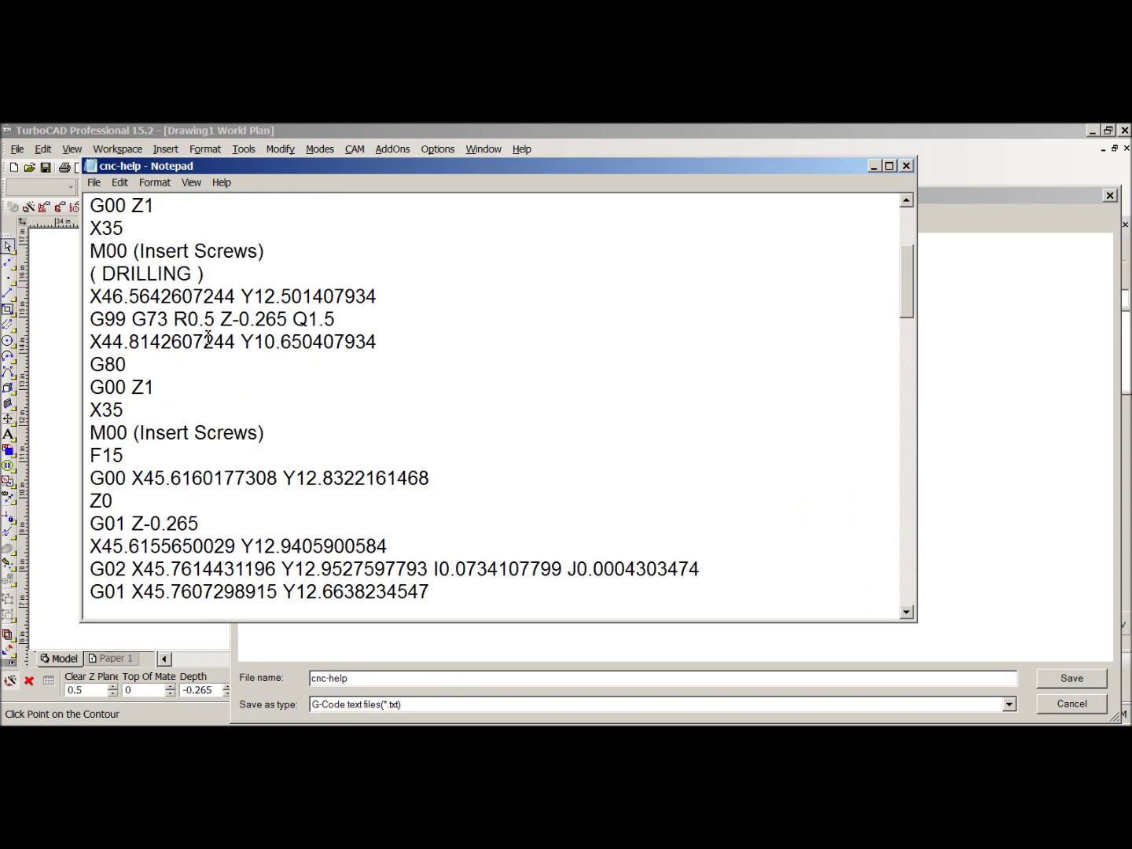
pyautogui.scroll(-1, 208, 339)
pyautogui.scroll(-1, 209, 338)
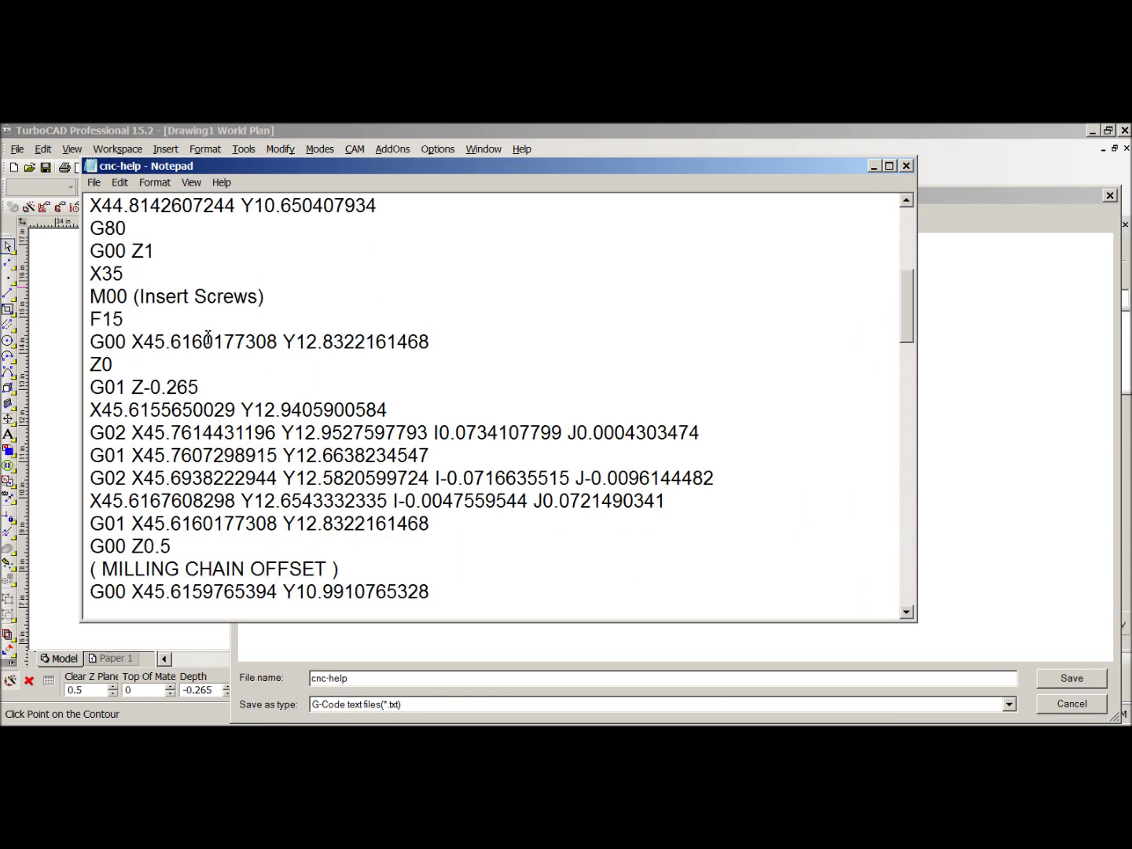
pyautogui.scroll(-1, 207, 338)
pyautogui.scroll(-1, 172, 351)
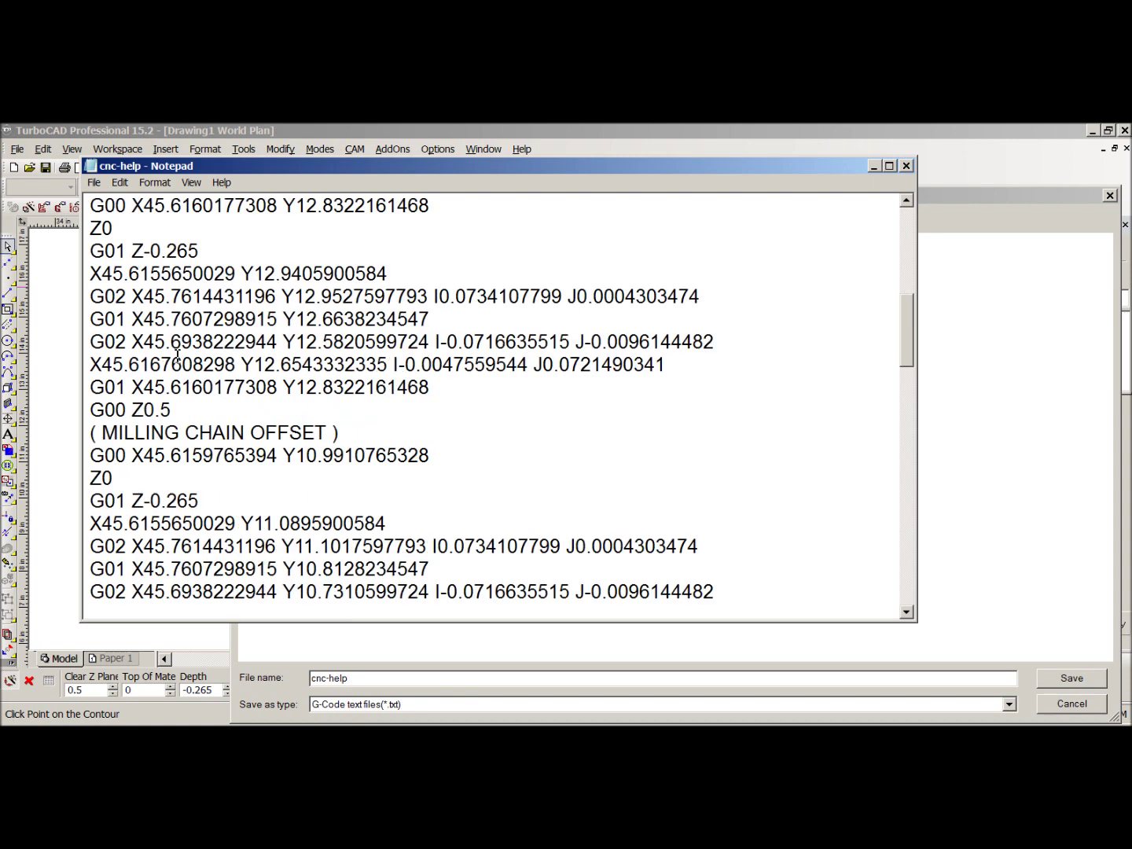
pyautogui.scroll(-1, 179, 356)
pyautogui.scroll(-1, 152, 371)
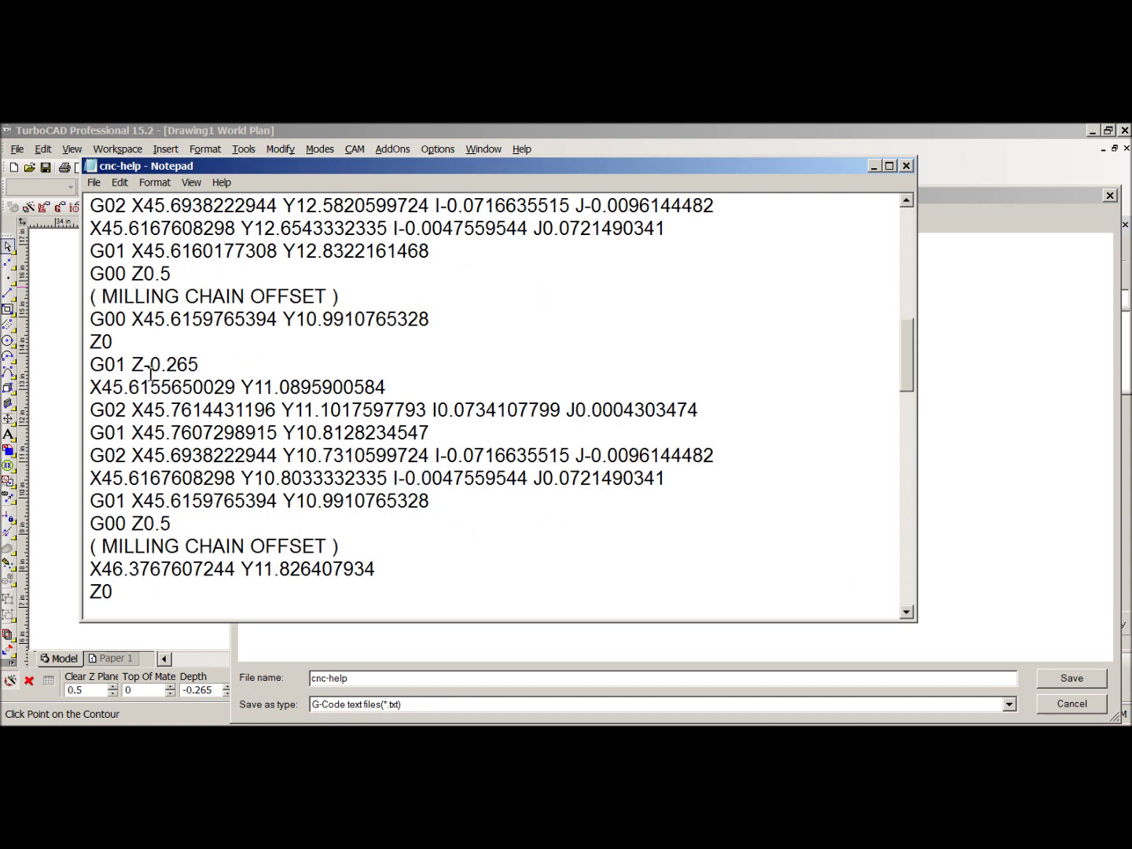
pyautogui.scroll(-9, 150, 373)
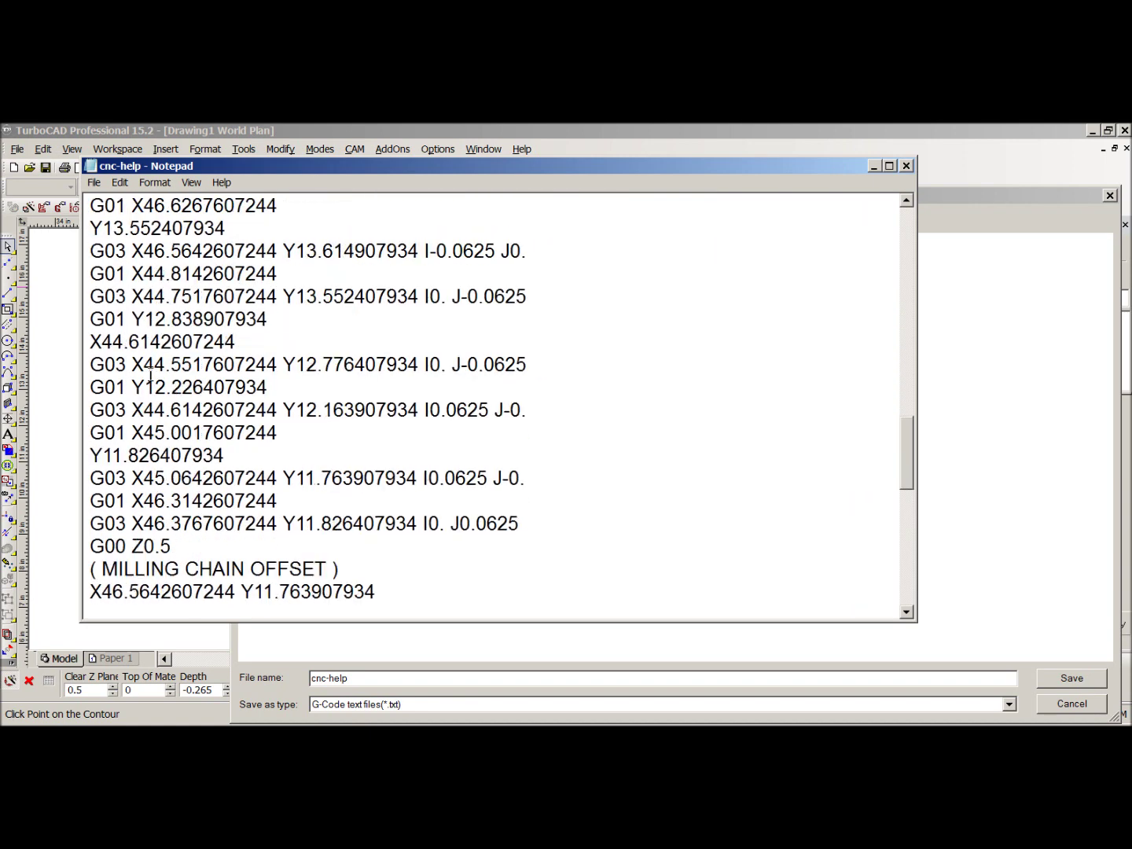
pyautogui.scroll(-2, 150, 375)
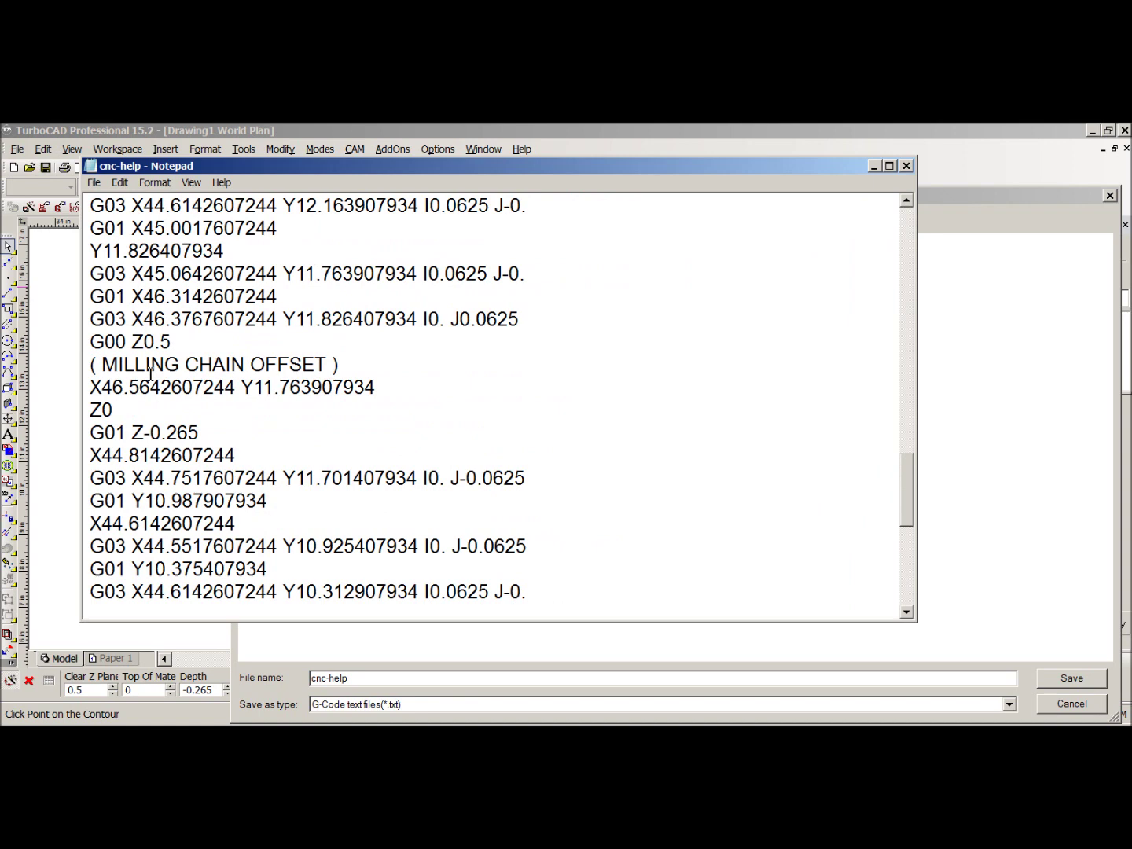
pyautogui.scroll(-6, 137, 372)
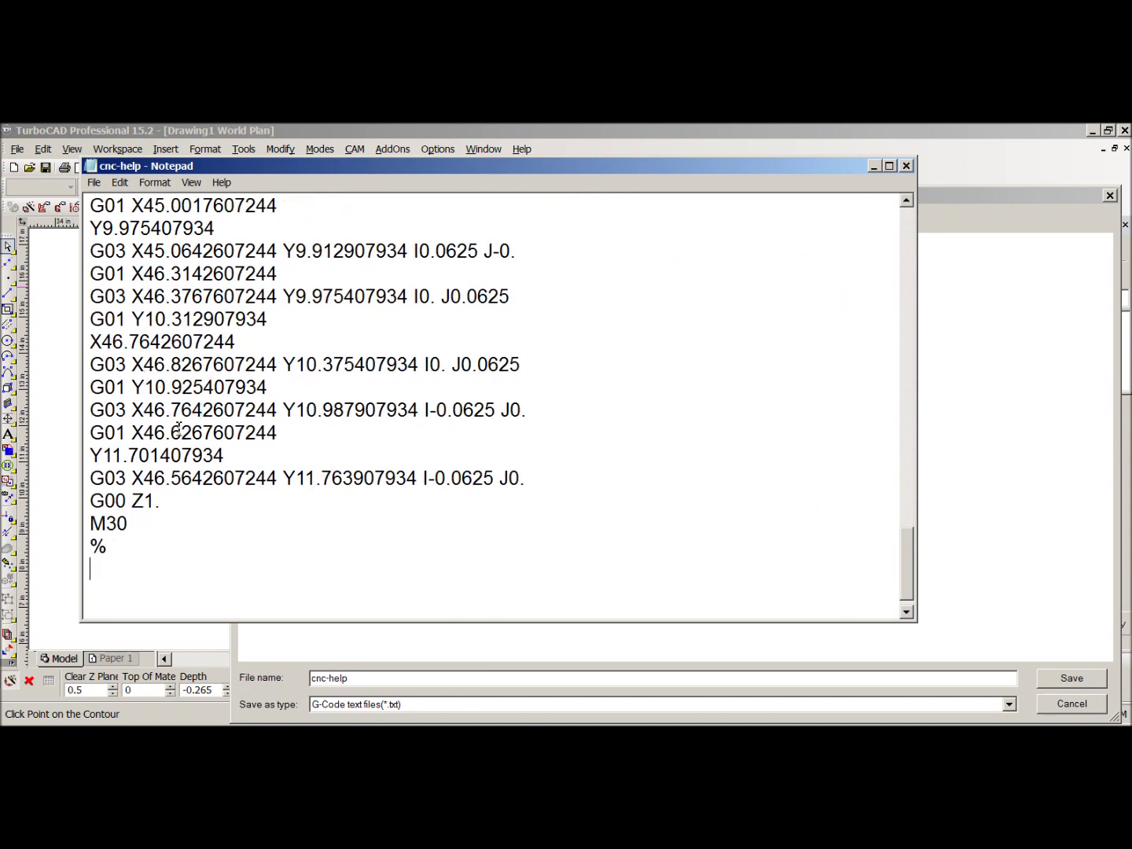
pyautogui.scroll(17, 179, 428)
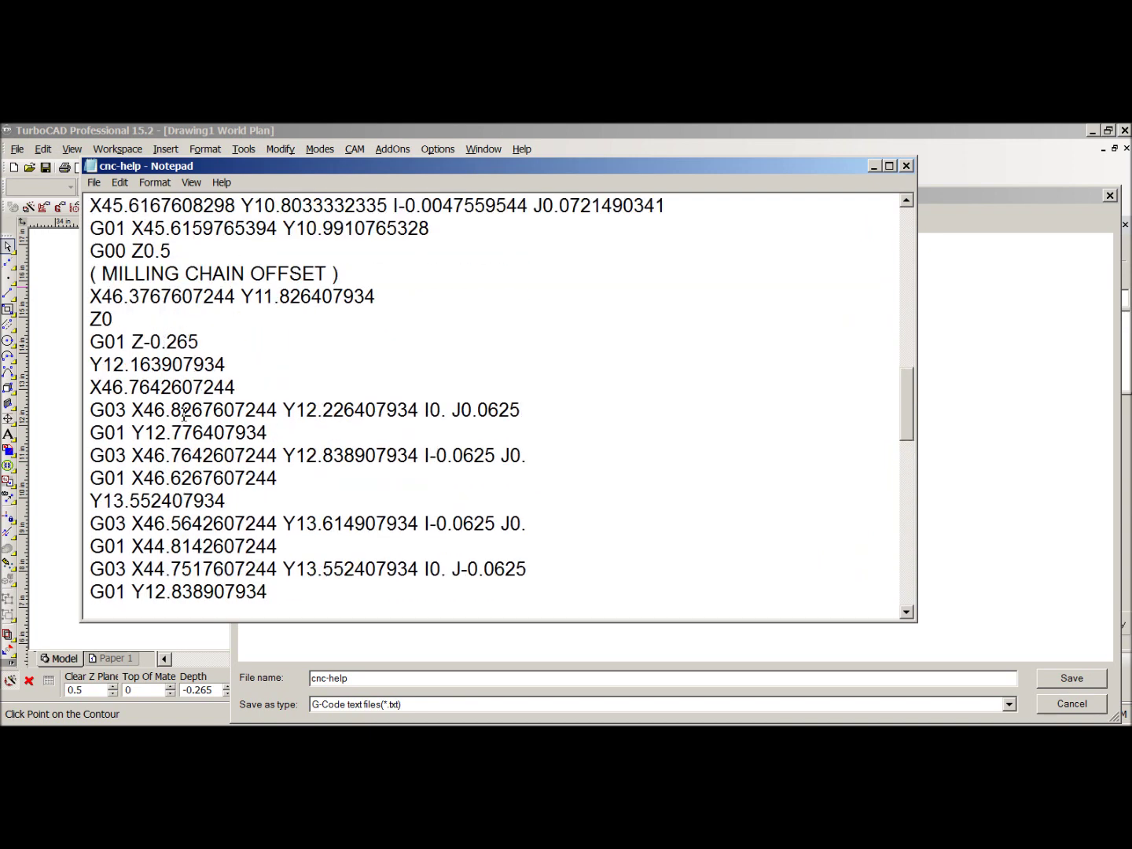
pyautogui.scroll(10, 180, 407)
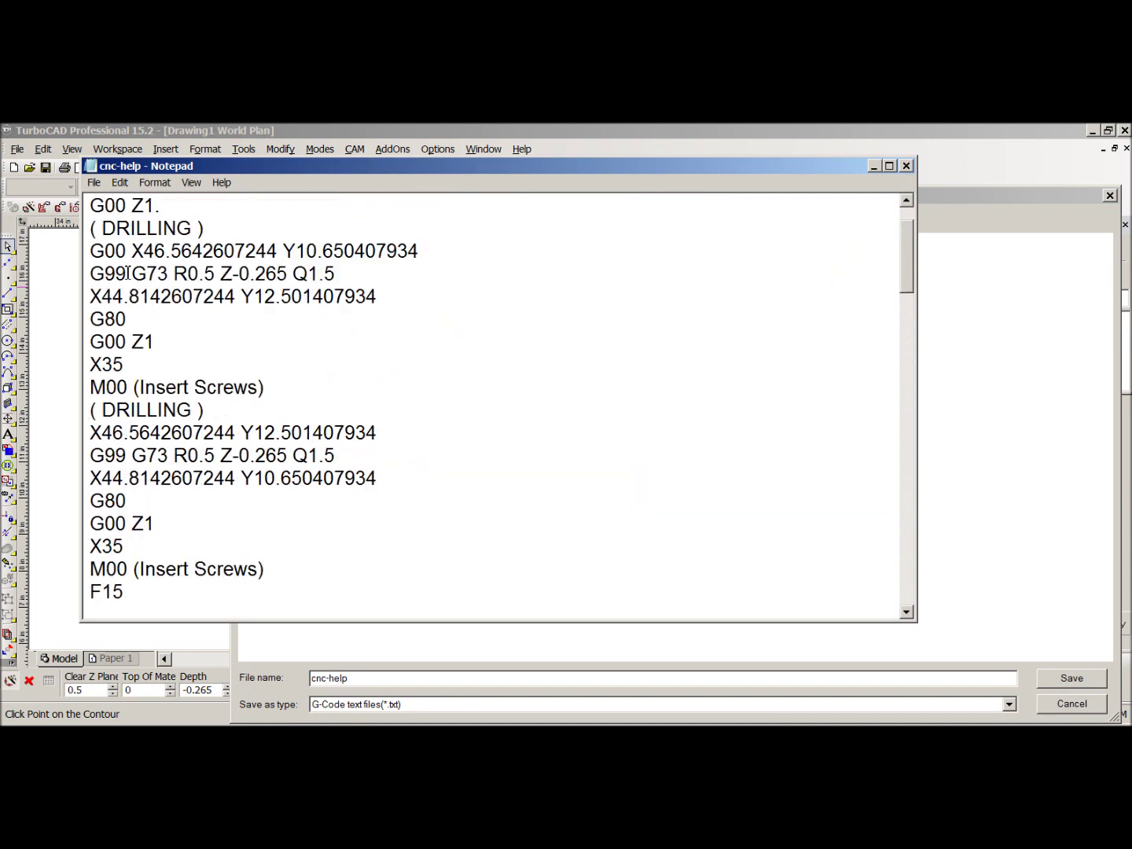
# Save a copy of the G-code file as cnc-help-test in the CNC Help folder.
pyautogui.click(95, 183)
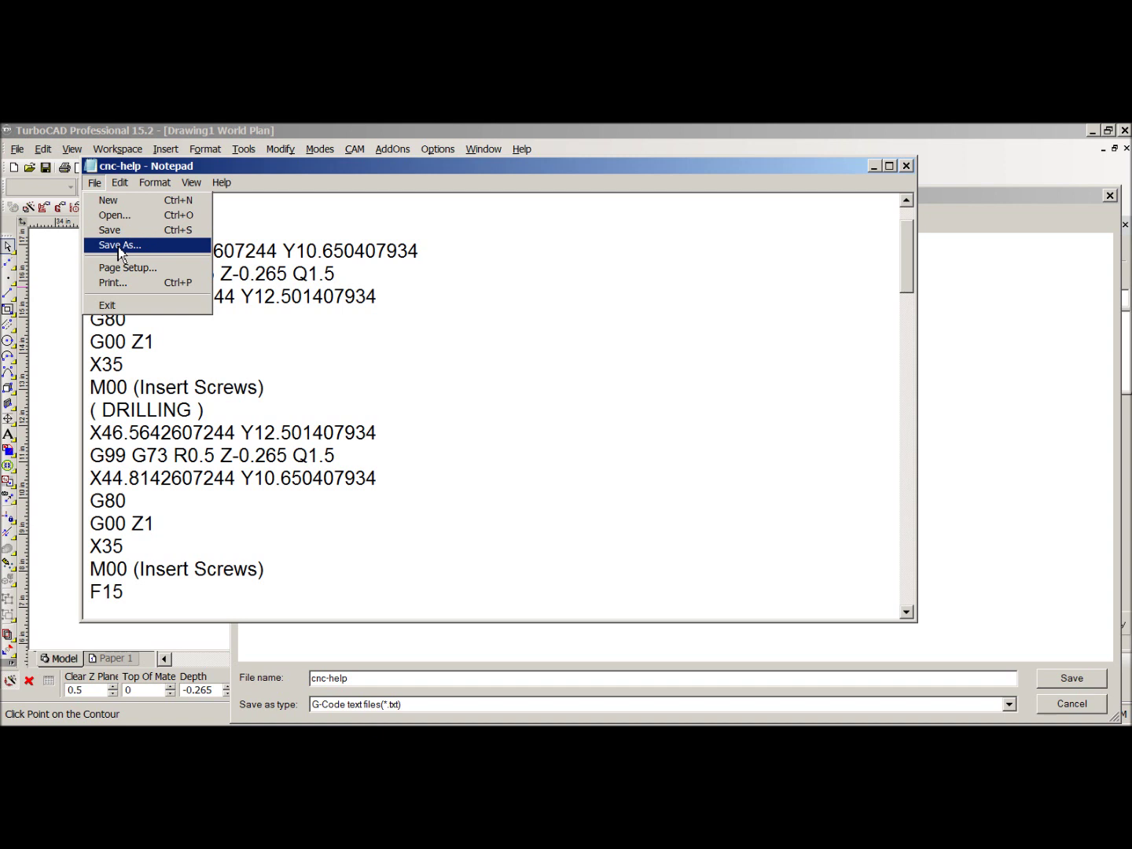
pyautogui.click(121, 245)
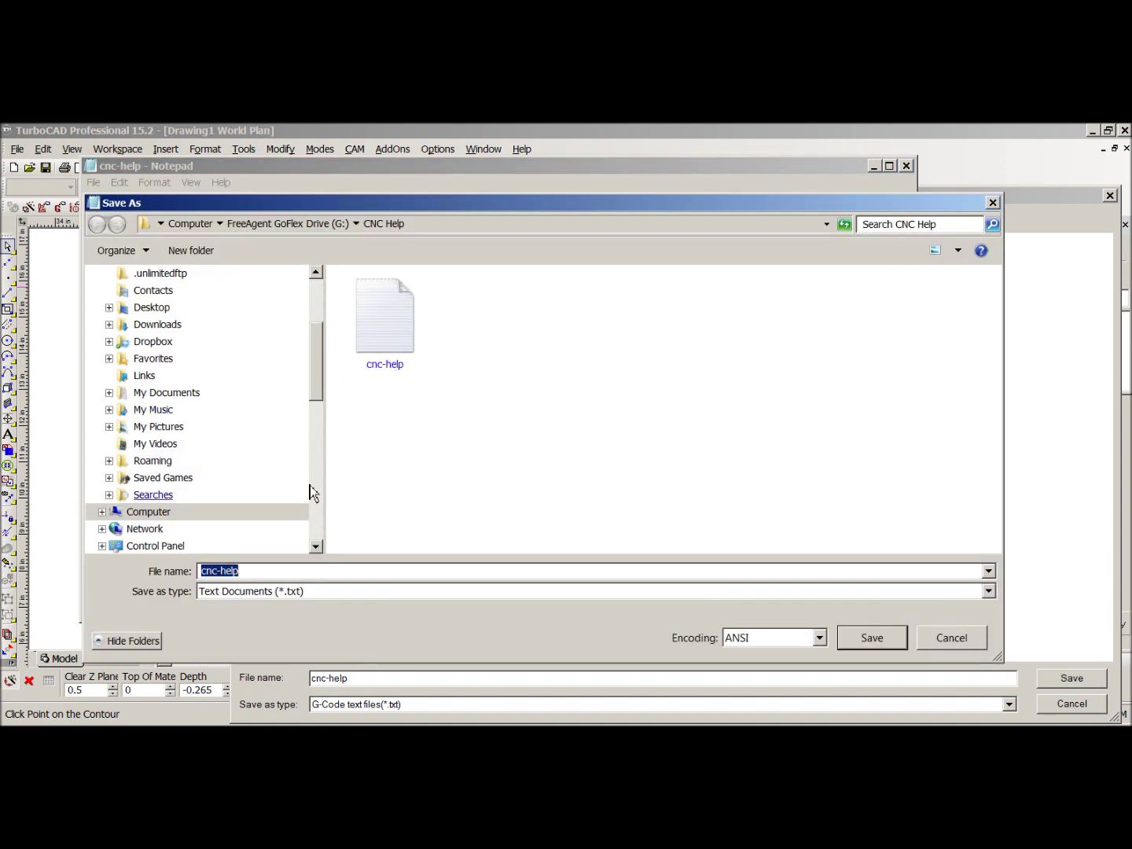
pyautogui.click(247, 570)
pyautogui.write('-test')
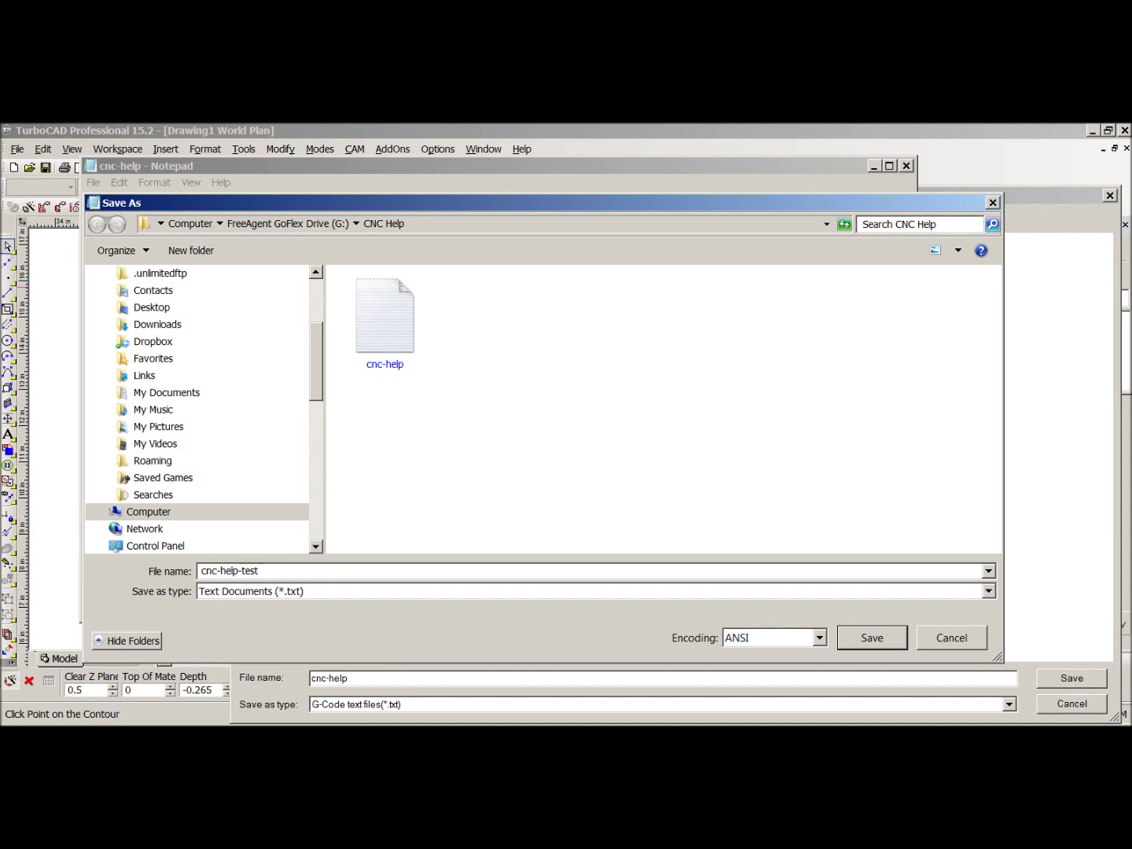
pyautogui.press('Return')
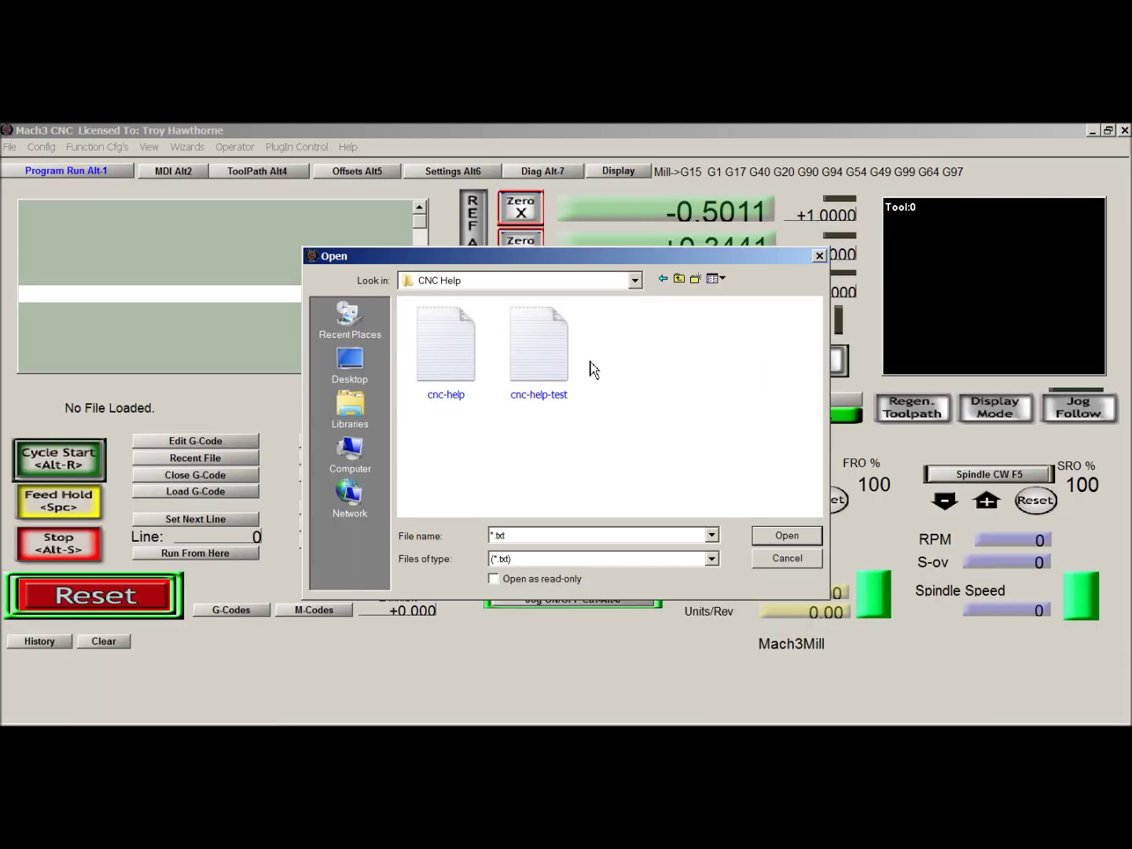
# Load cnc-help-test from the CNC Help folder into Mach3 and magnify the two parts in the toolpath preview.
pyautogui.doubleClick(542, 364)
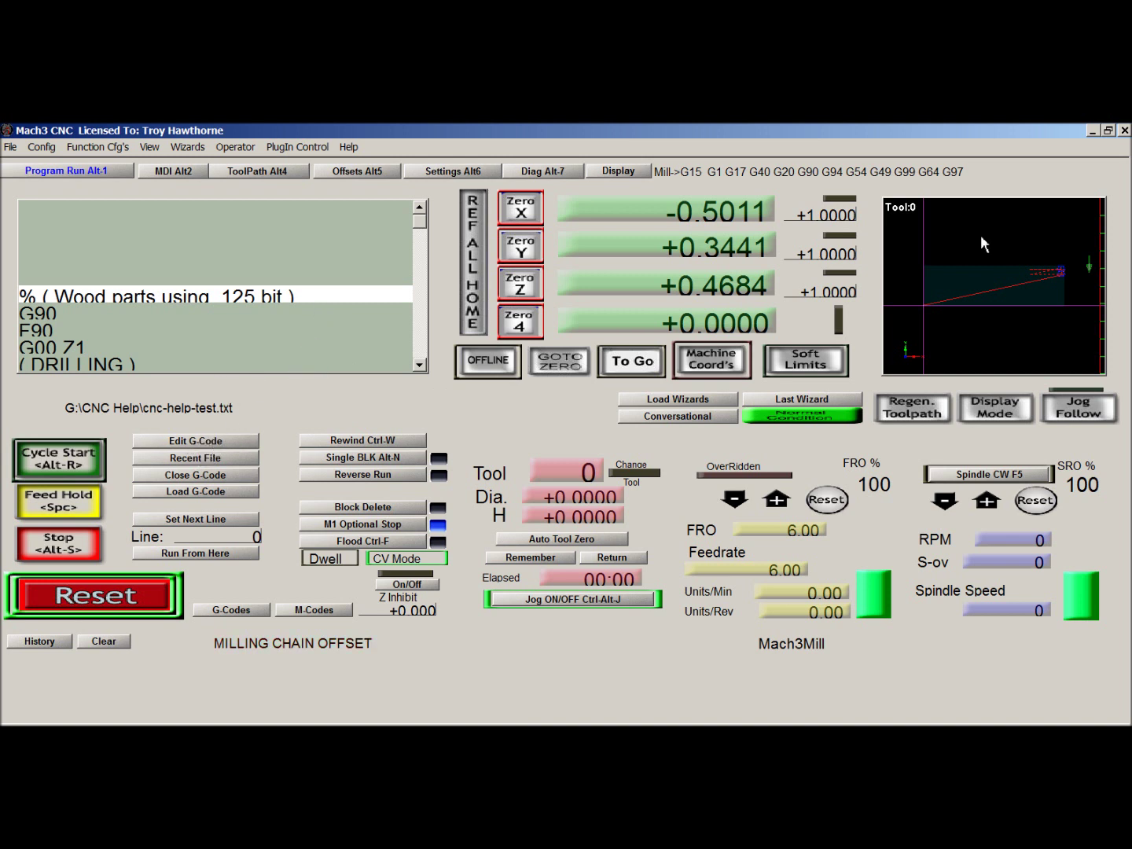
pyautogui.moveTo(1054, 272); pyautogui.dragTo(944, 285, button='right')
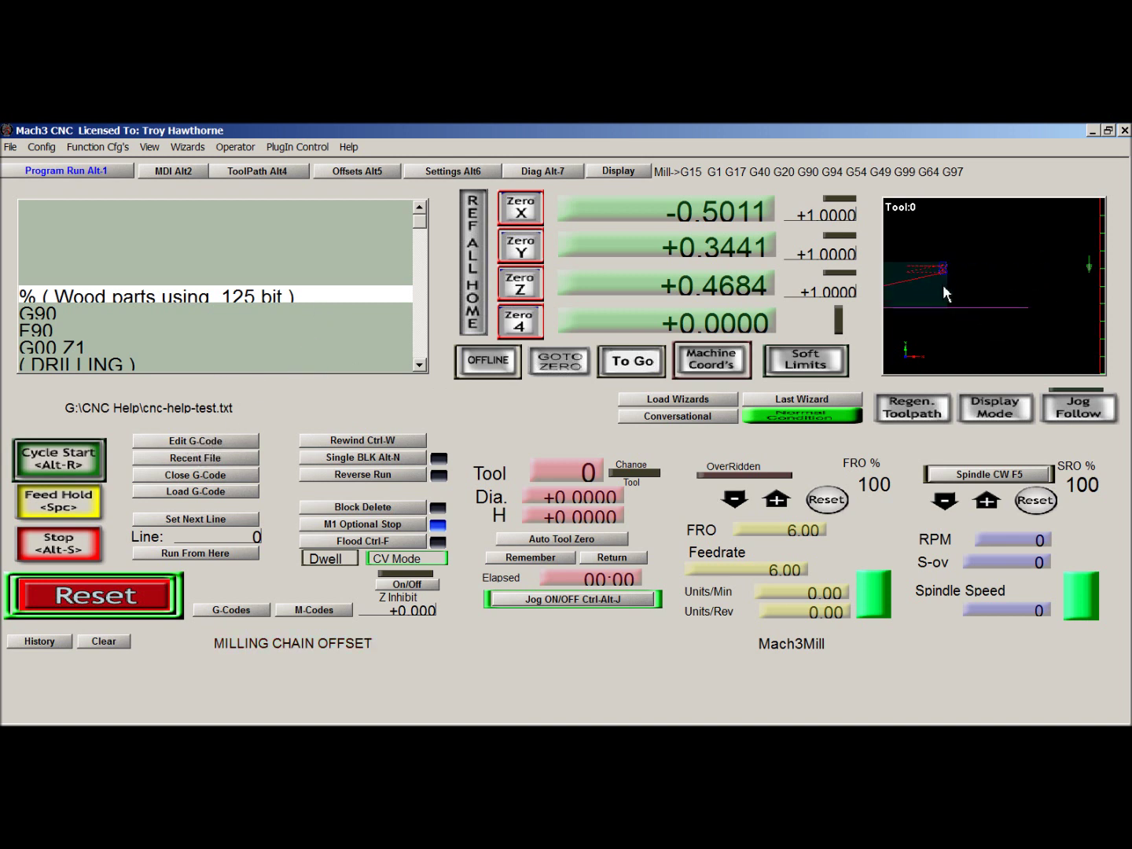
pyautogui.moveTo(946, 268); pyautogui.dragTo(1007, 279)
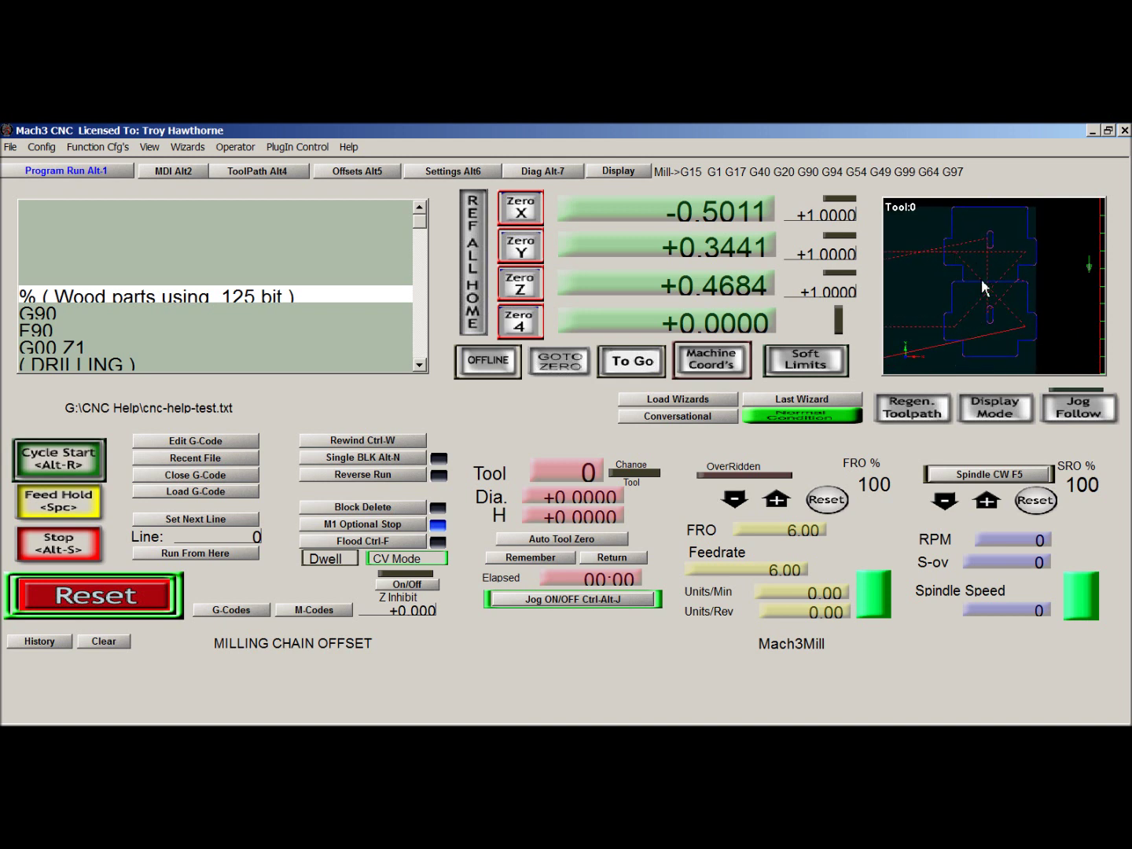
pyautogui.moveTo(958, 282); pyautogui.dragTo(913, 302)
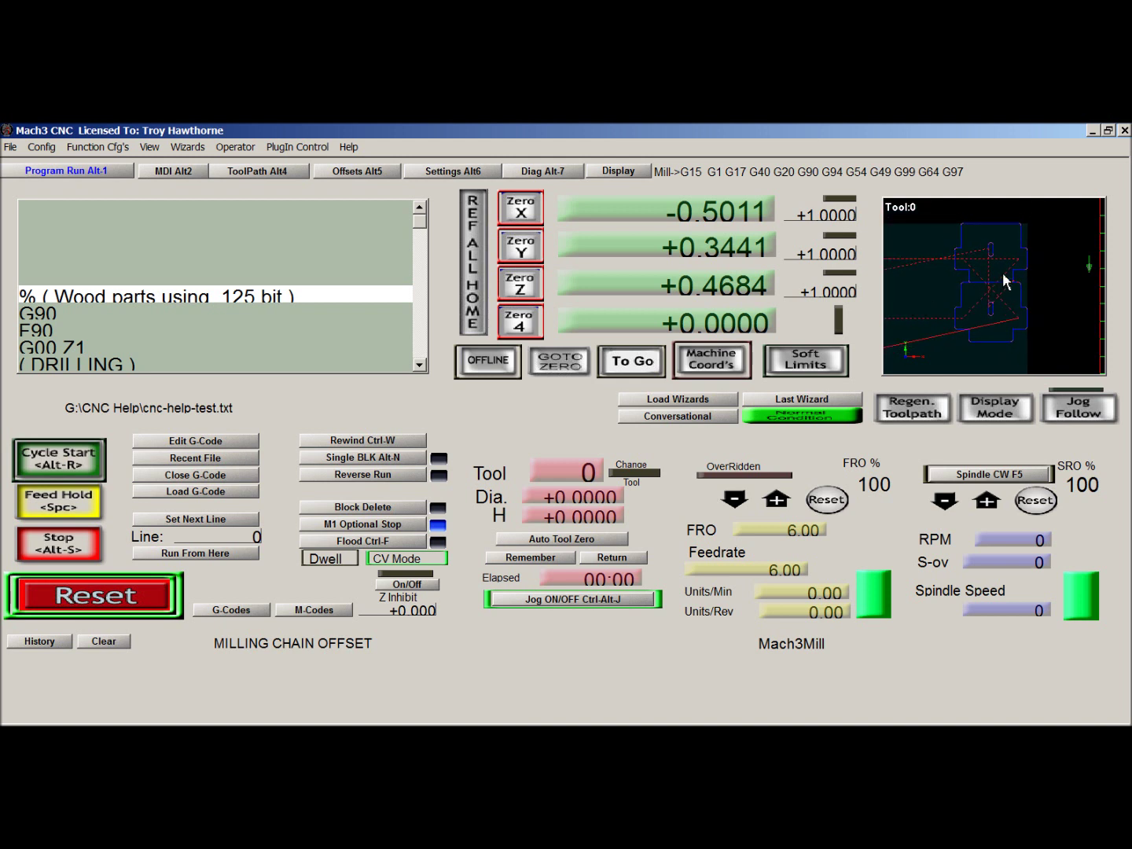
# Examine the drilling moves and part outlines closely in the enlarged toolpath display.
pyautogui.click(621, 173)
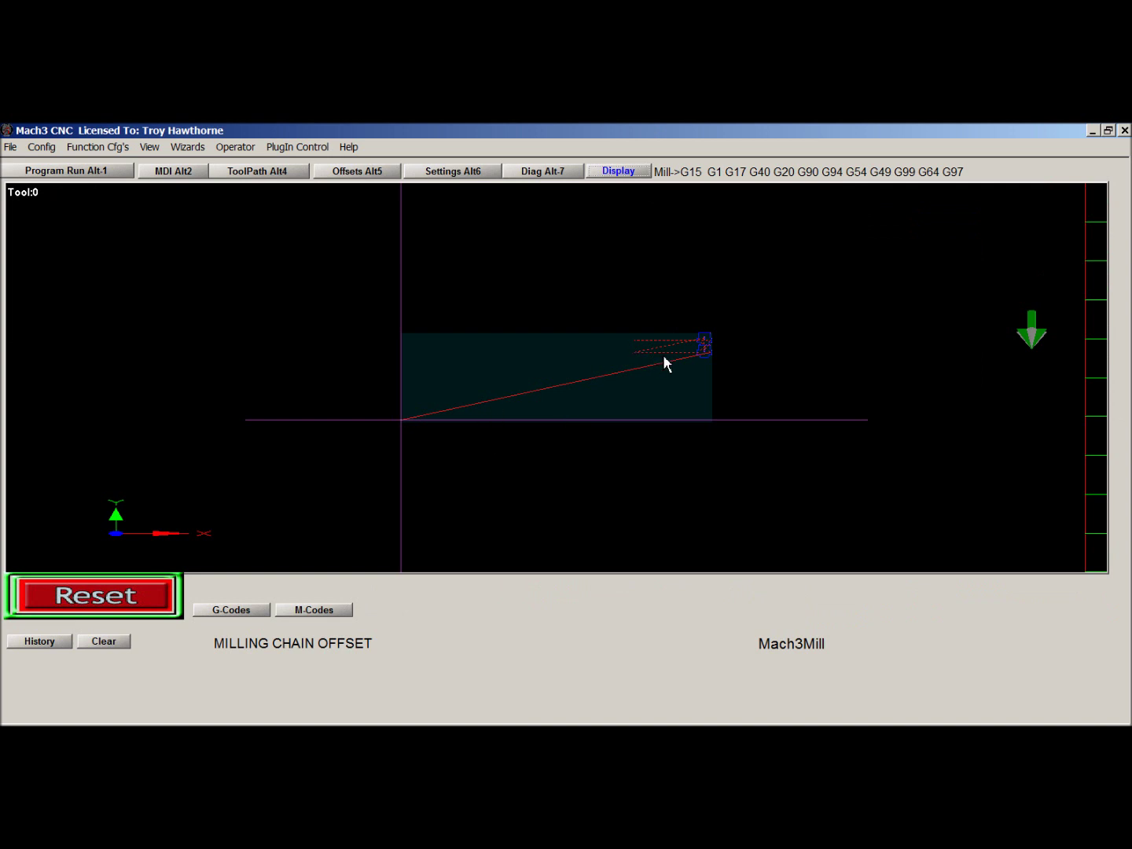
pyautogui.scroll(5, 662, 354)
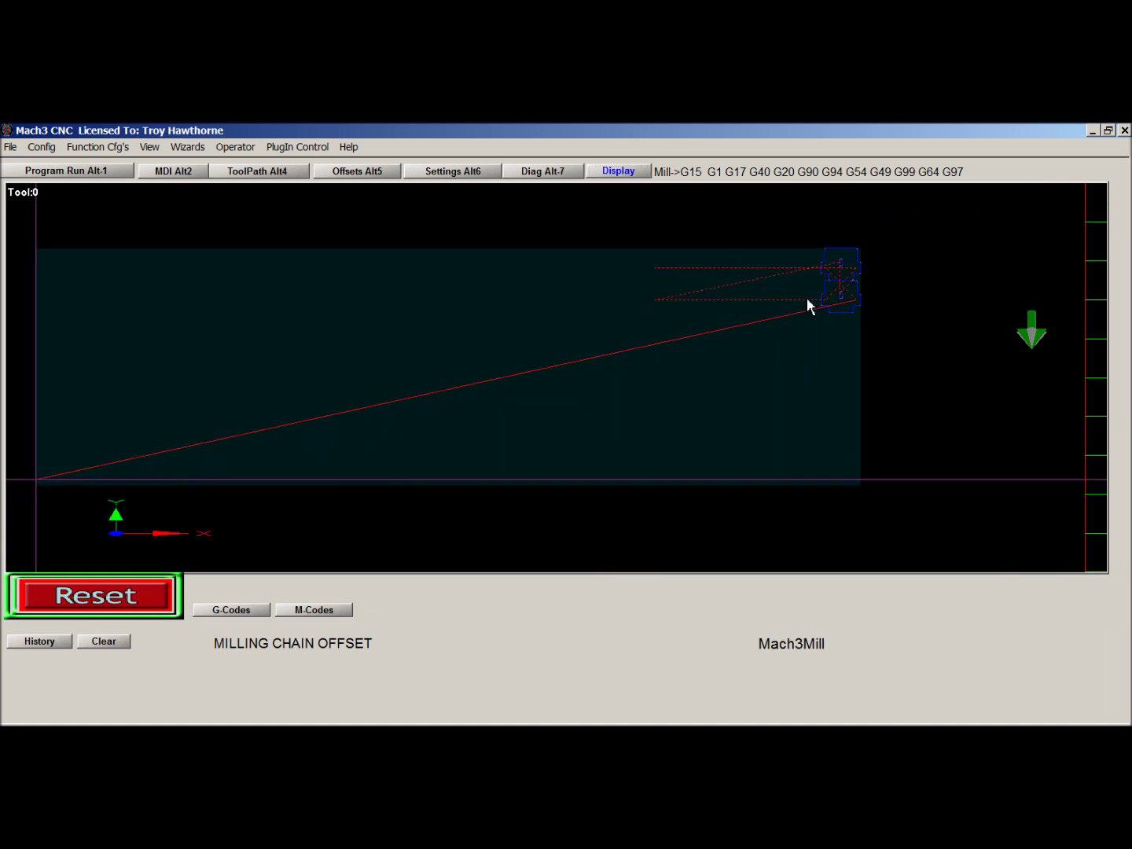
pyautogui.moveTo(809, 303); pyautogui.dragTo(630, 354, button='right')
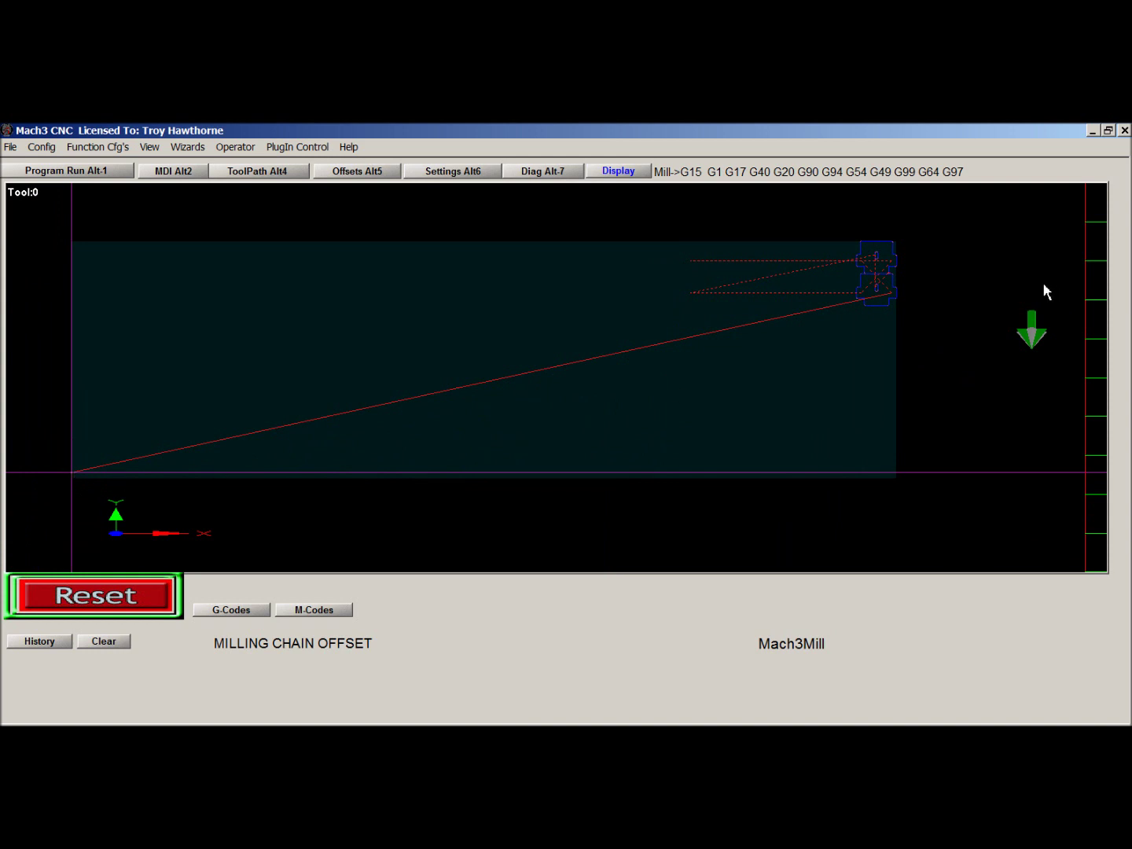
pyautogui.moveTo(900, 264); pyautogui.dragTo(566, 380, button='right')
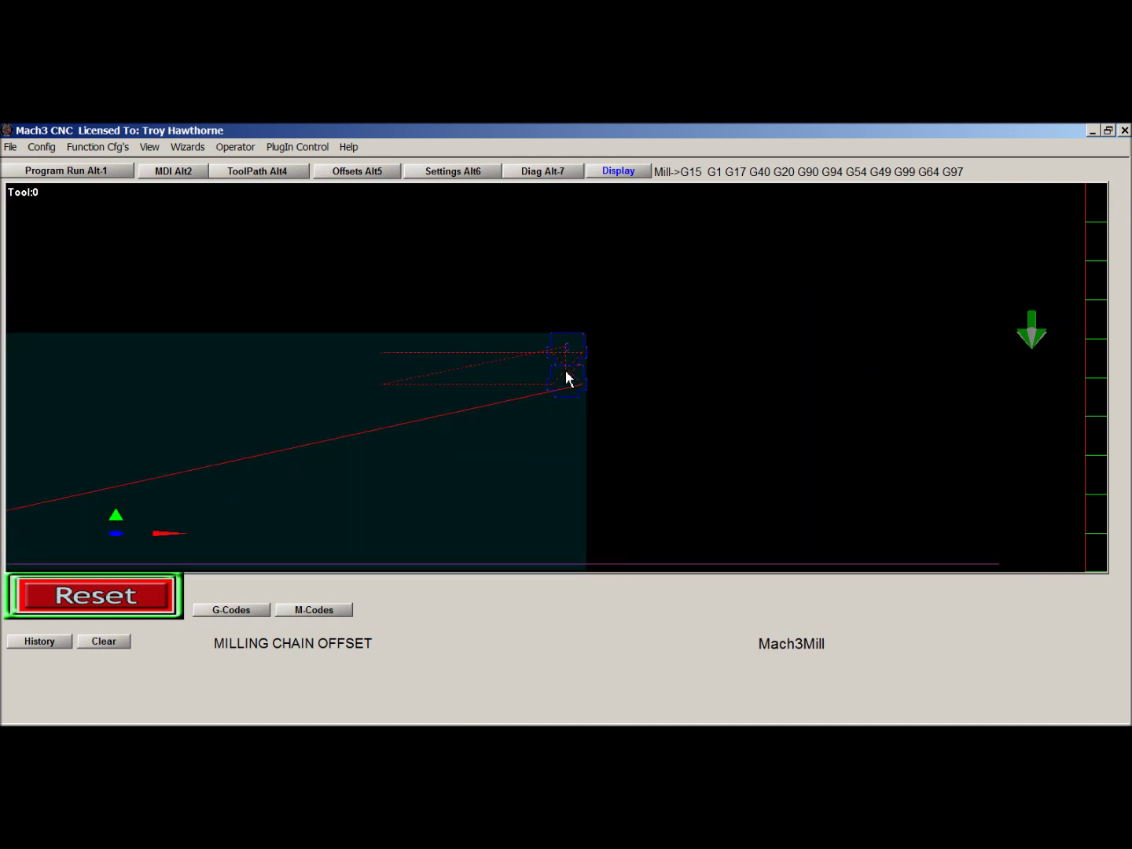
pyautogui.scroll(2, 559, 386)
pyautogui.scroll(3, 554, 351)
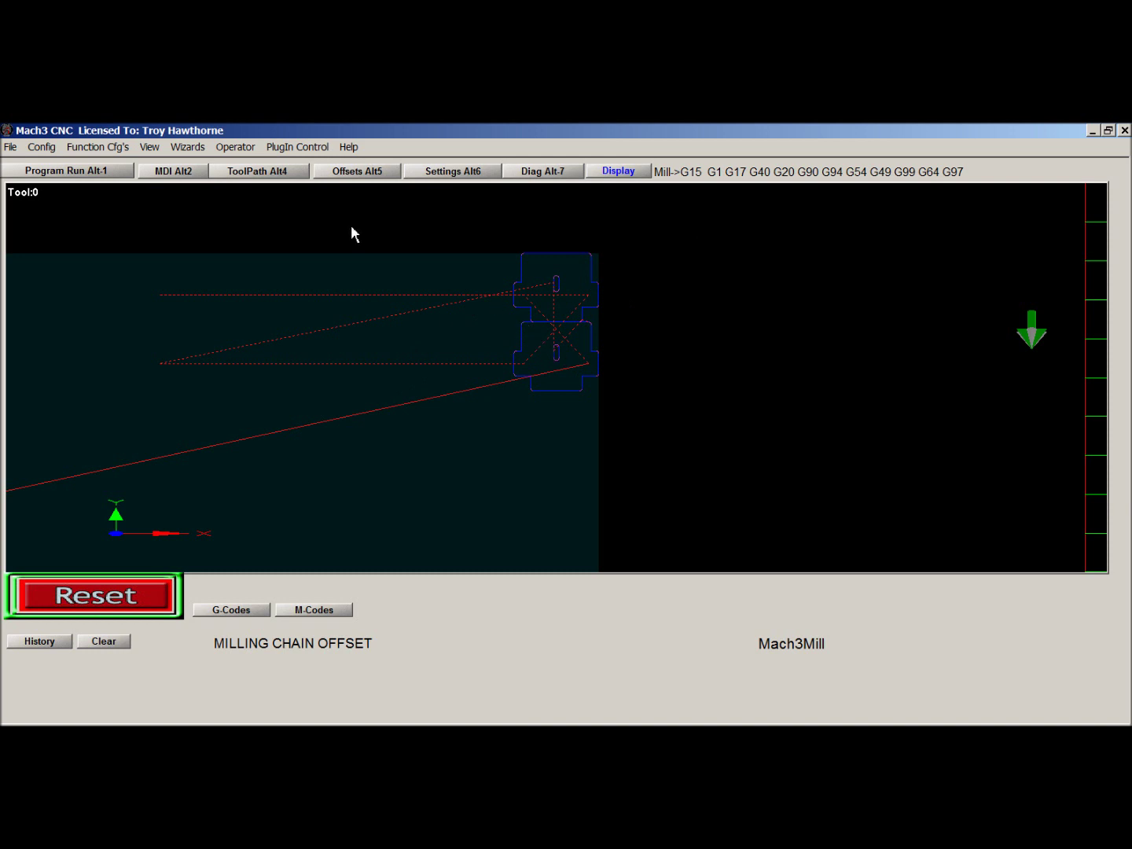
# Start running the loaded program and make the toolpath preview follow the tool with Jog Follow.
pyautogui.click(78, 171)
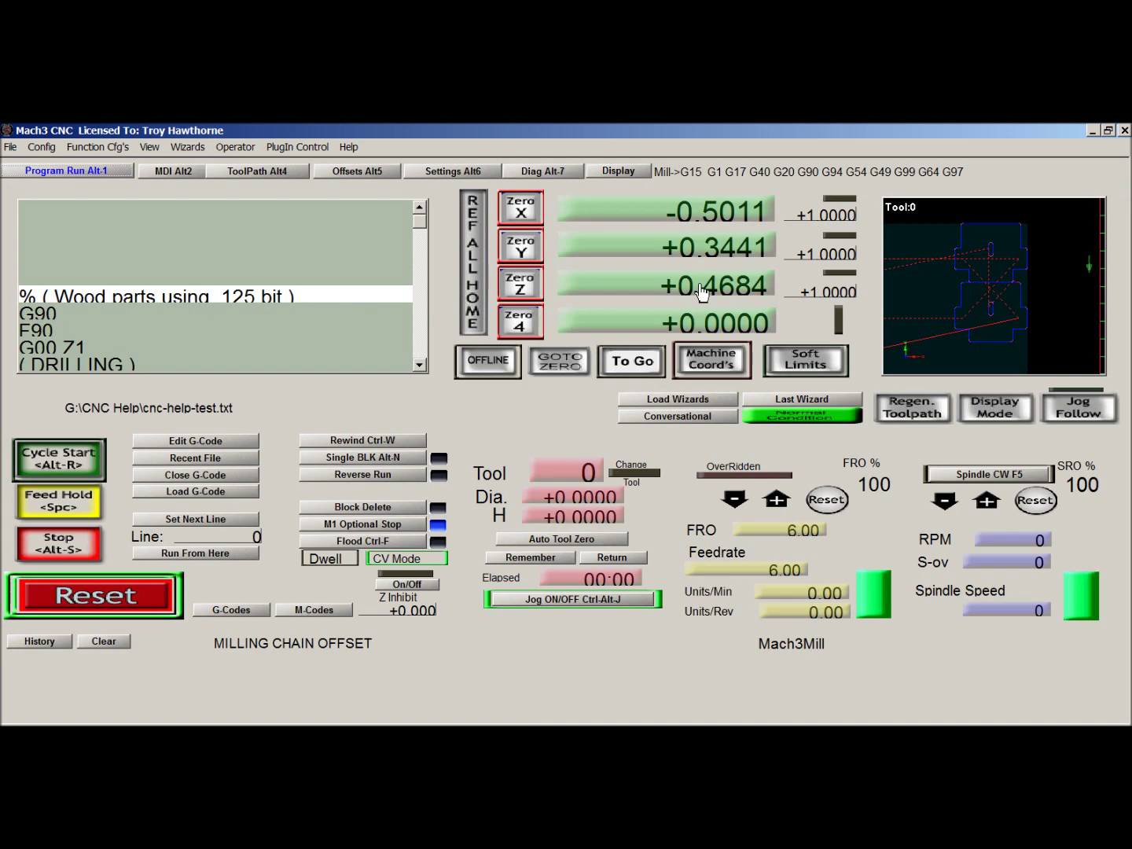
pyautogui.click(63, 464)
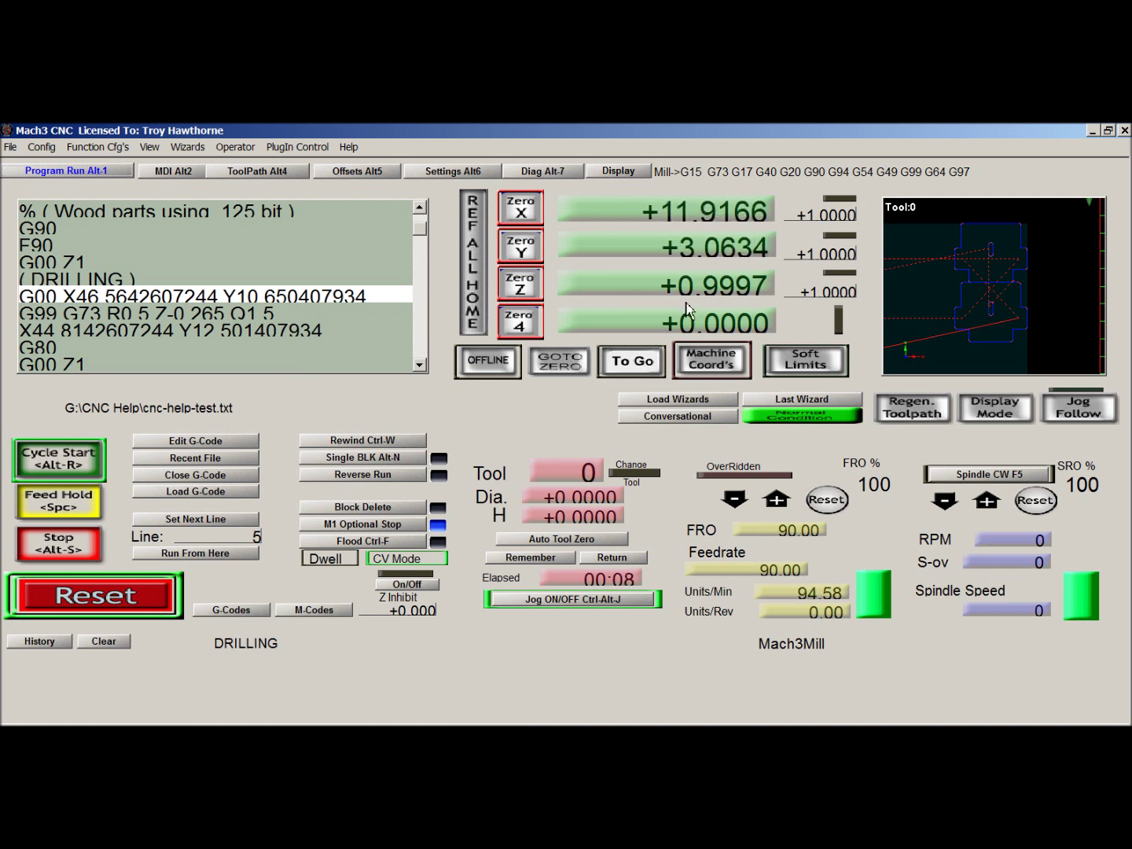
pyautogui.click(1076, 412)
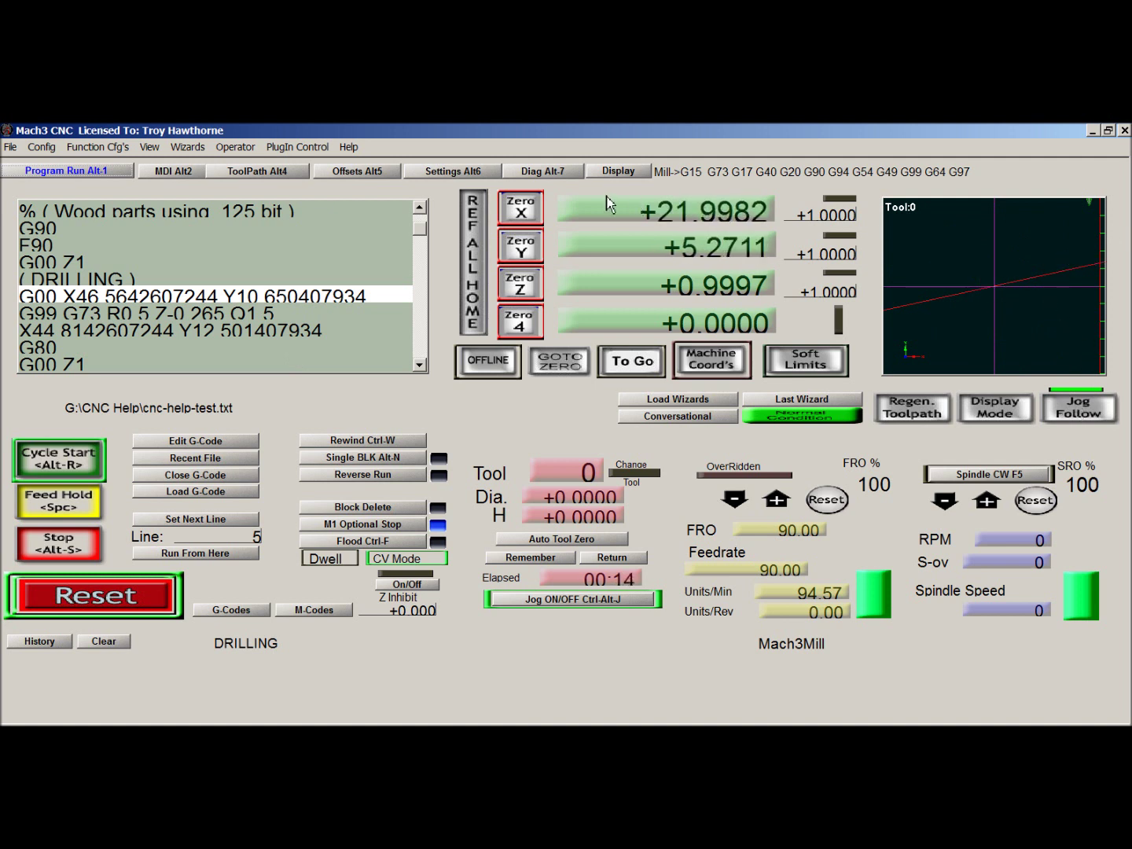
# Watch the first drilling pass in the program view and the enlarged toolpath display, up to the Insert Screws stop.
pyautogui.click(620, 171)
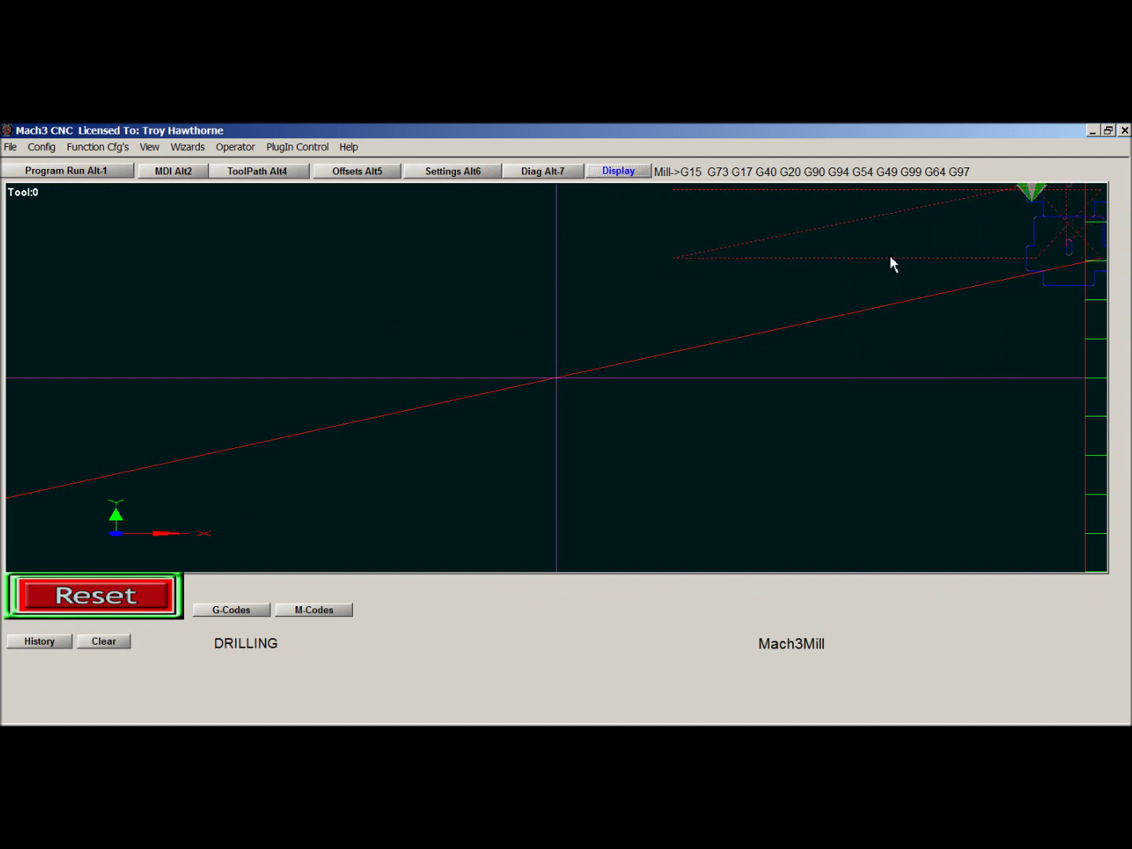
pyautogui.click(103, 171)
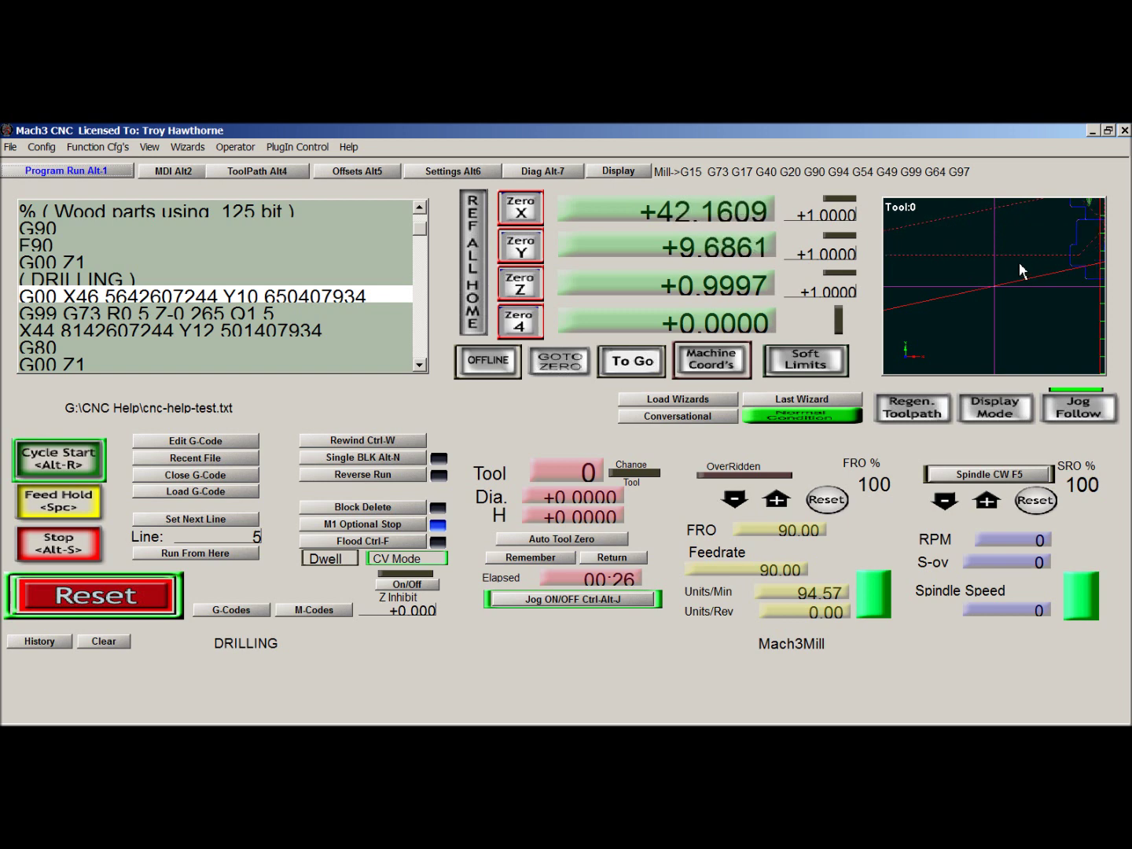
pyautogui.click(618, 172)
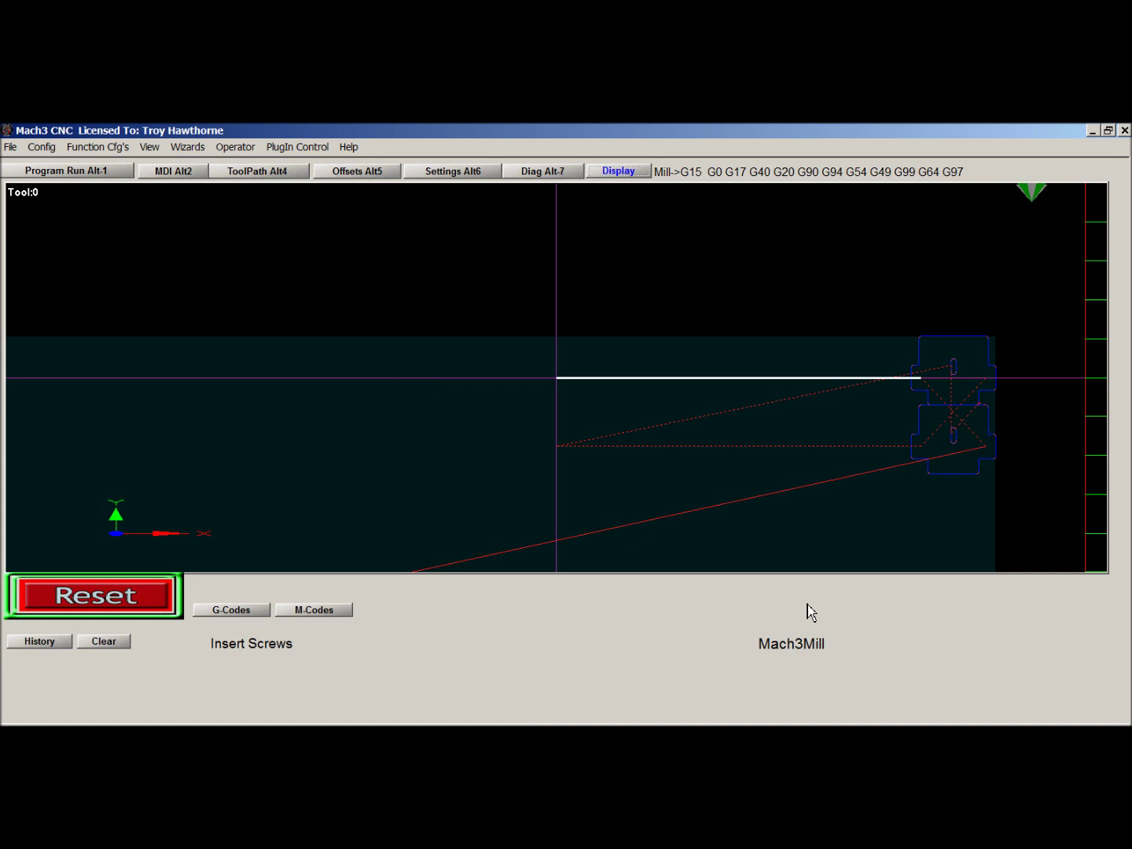
# Resume the program after the first Insert Screws stop and watch the second drilling pass in the enlarged toolpath display.
pyautogui.click(94, 173)
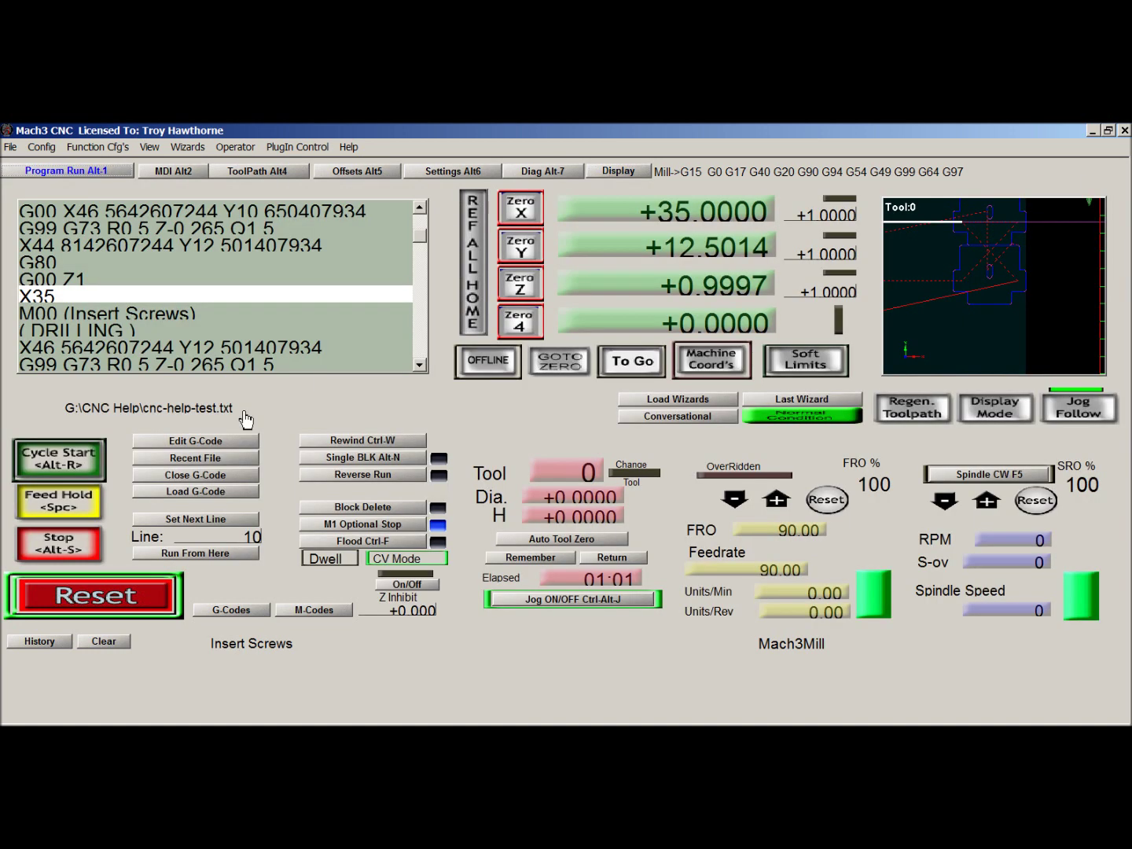
pyautogui.click(59, 471)
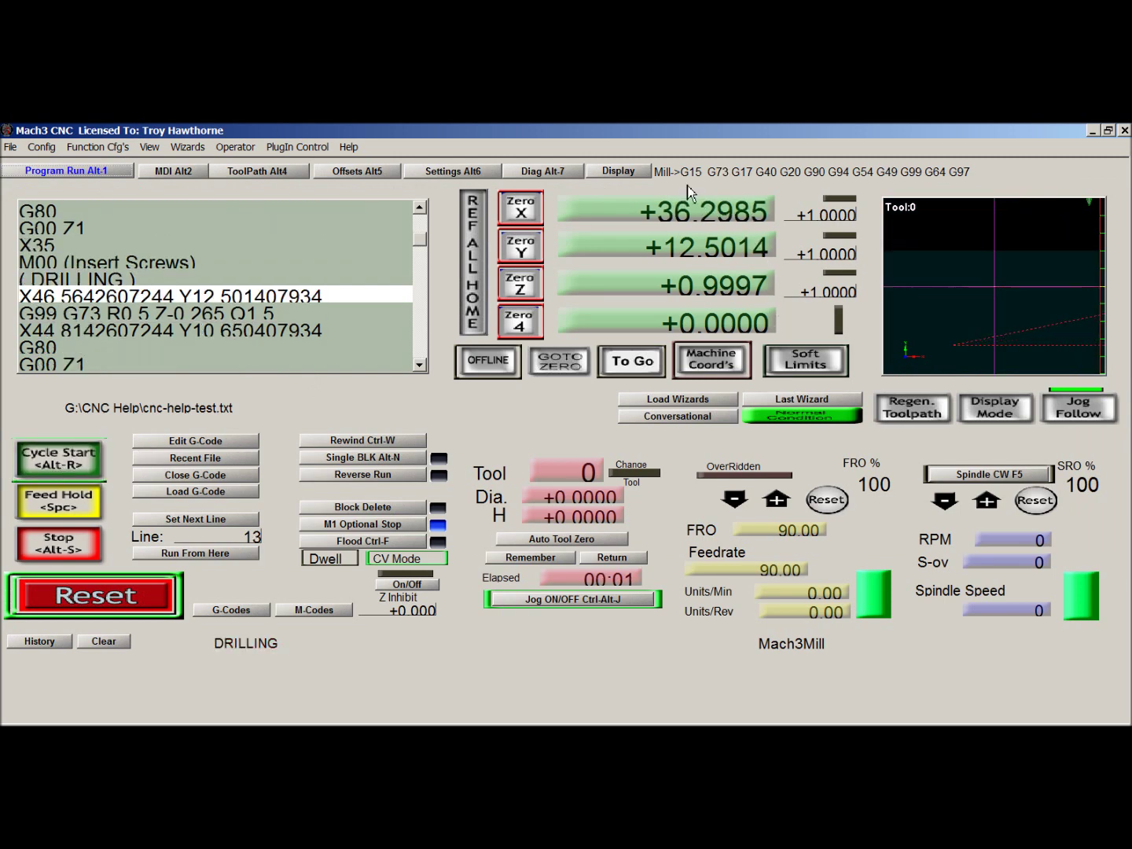
pyautogui.click(619, 172)
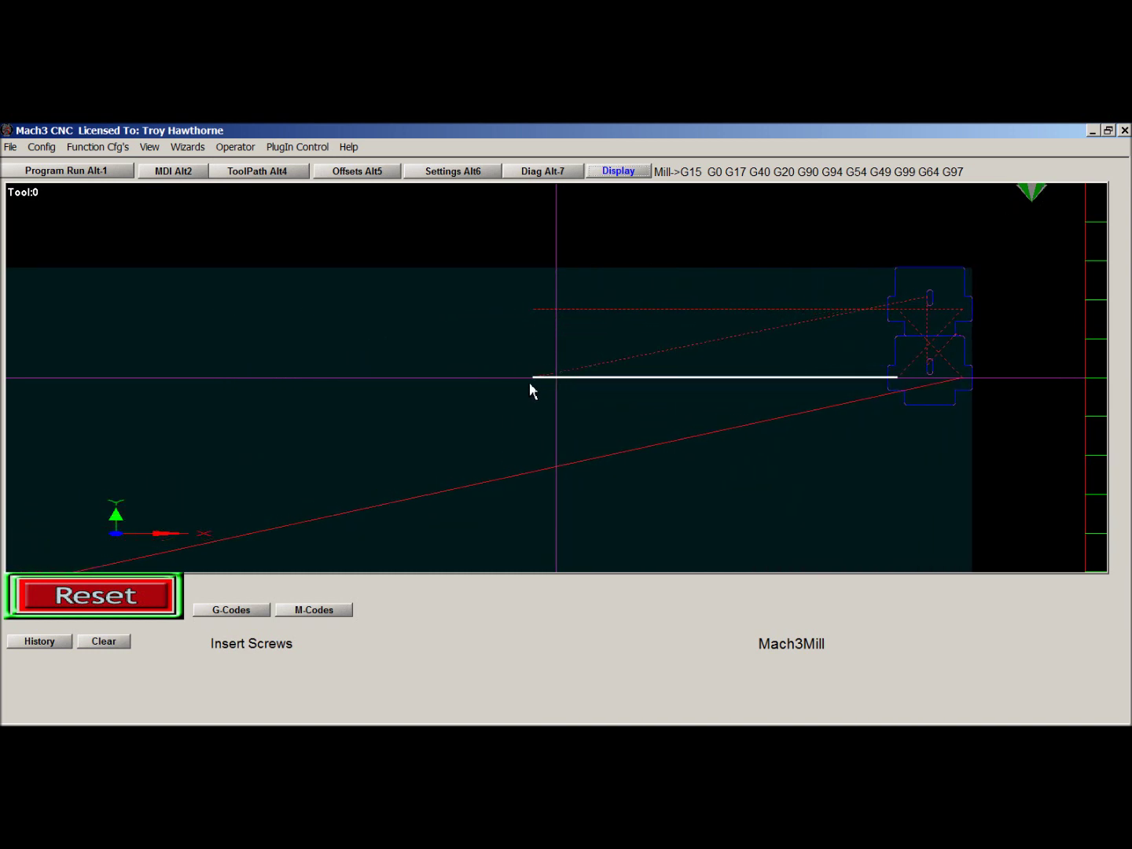
# Resume the program after the second Insert Screws stop and inspect the milling chain offset cuts in the enlarged toolpath display.
pyautogui.click(82, 173)
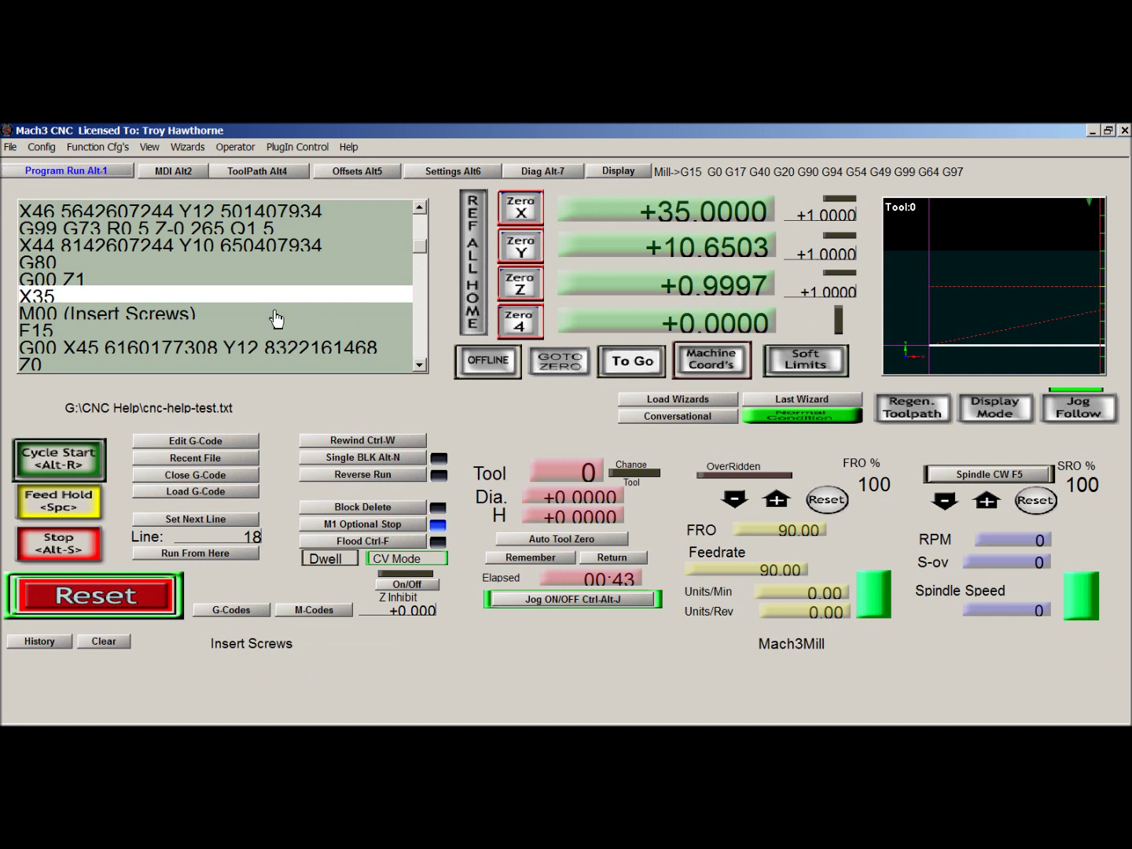
pyautogui.click(57, 467)
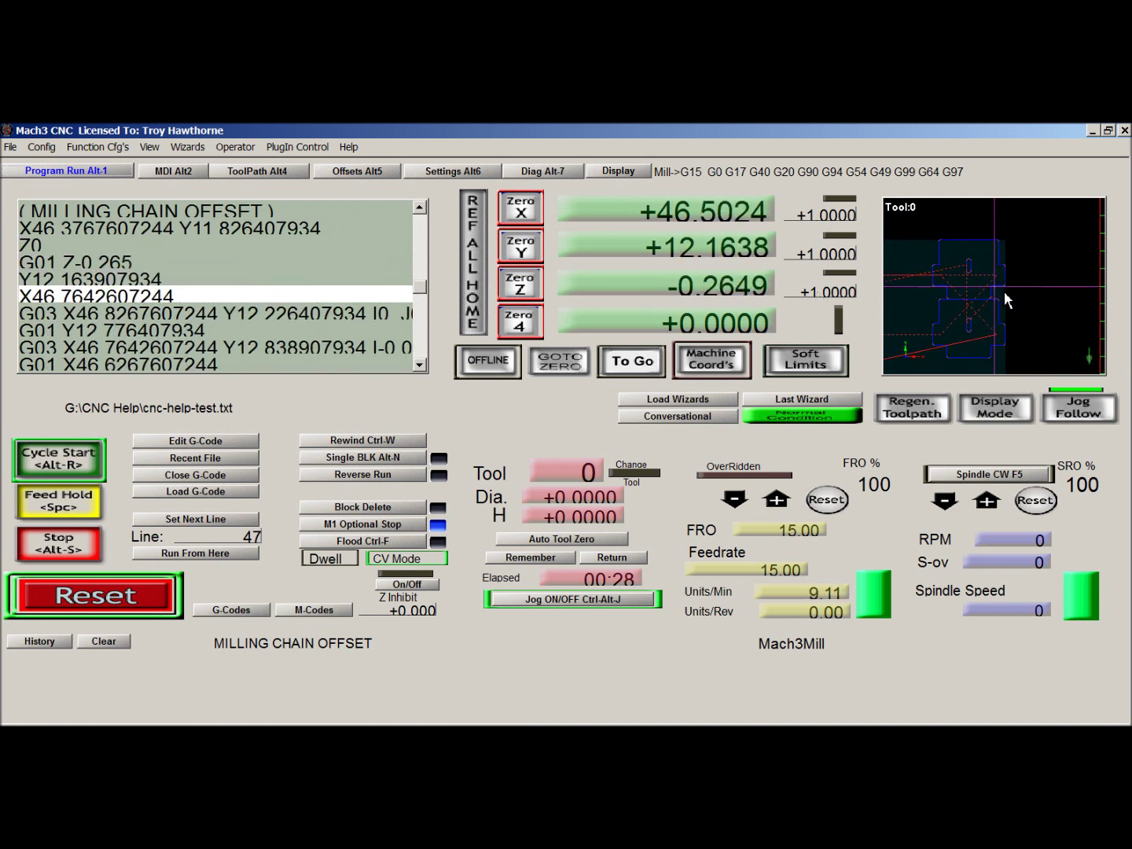
pyautogui.click(619, 170)
pyautogui.moveTo(543, 418); pyautogui.dragTo(619, 461)
pyautogui.scroll(5, 615, 462)
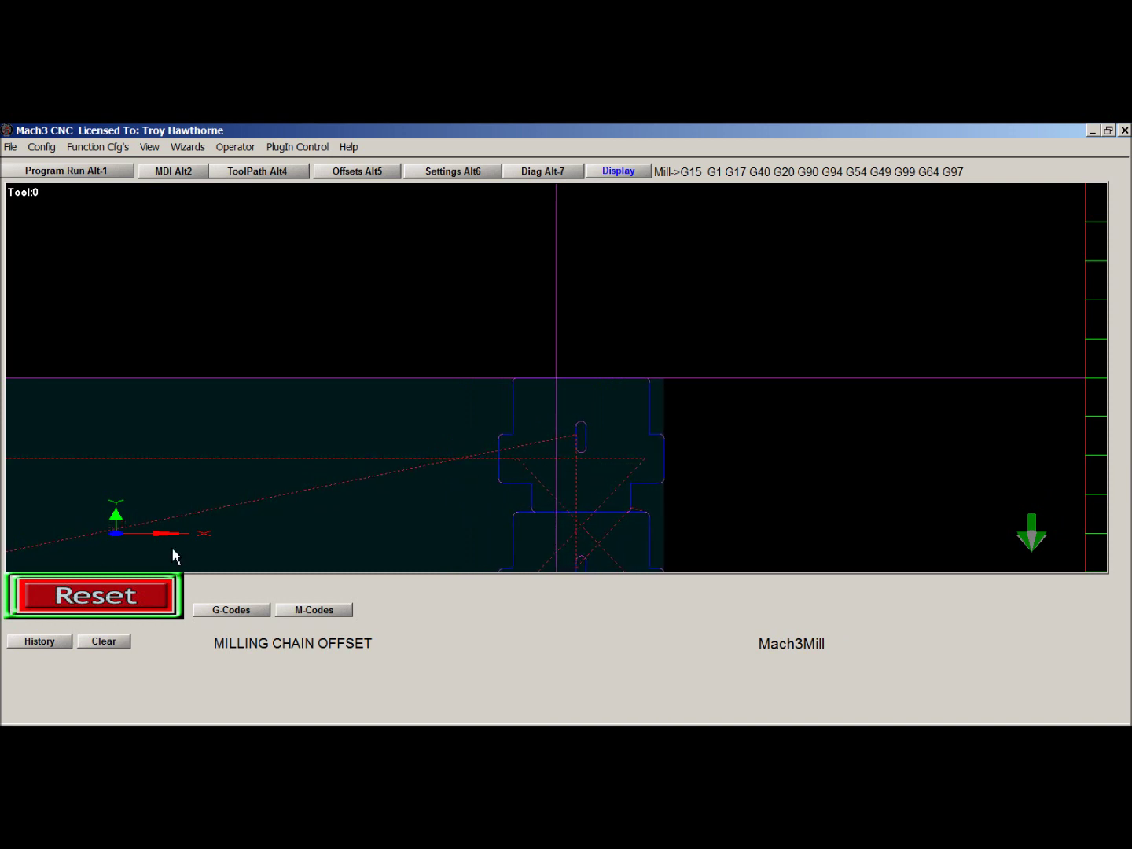
# Examine the end of the program listing and the tool's final position in the toolpath preview.
pyautogui.click(88, 174)
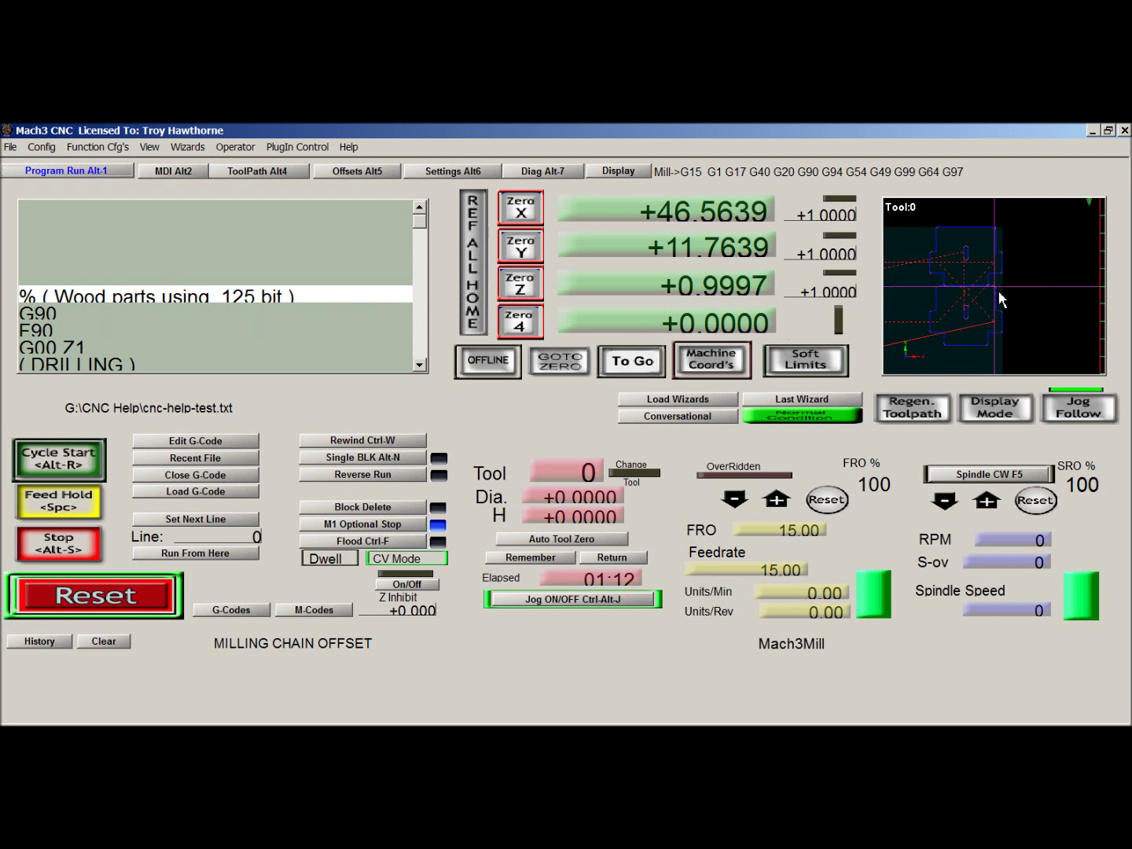
pyautogui.moveTo(421, 230); pyautogui.dragTo(425, 360)
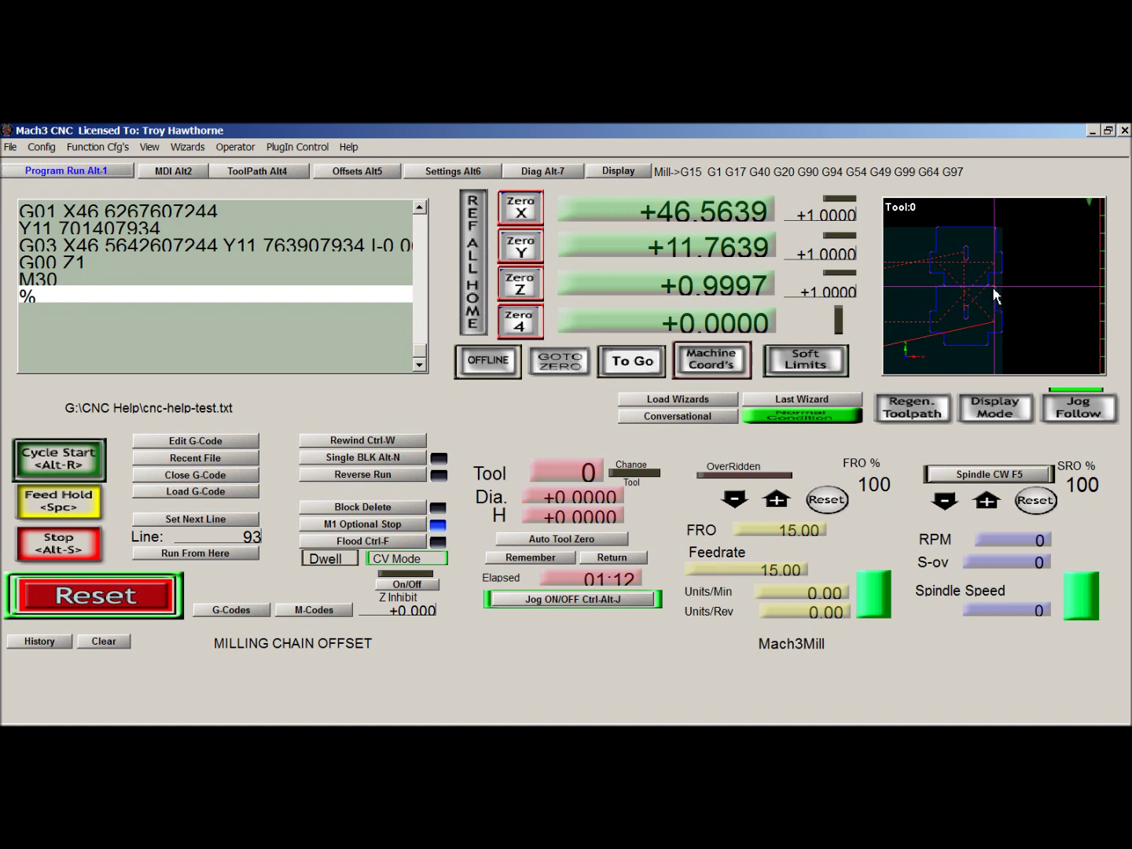
pyautogui.moveTo(913, 295); pyautogui.dragTo(882, 311)
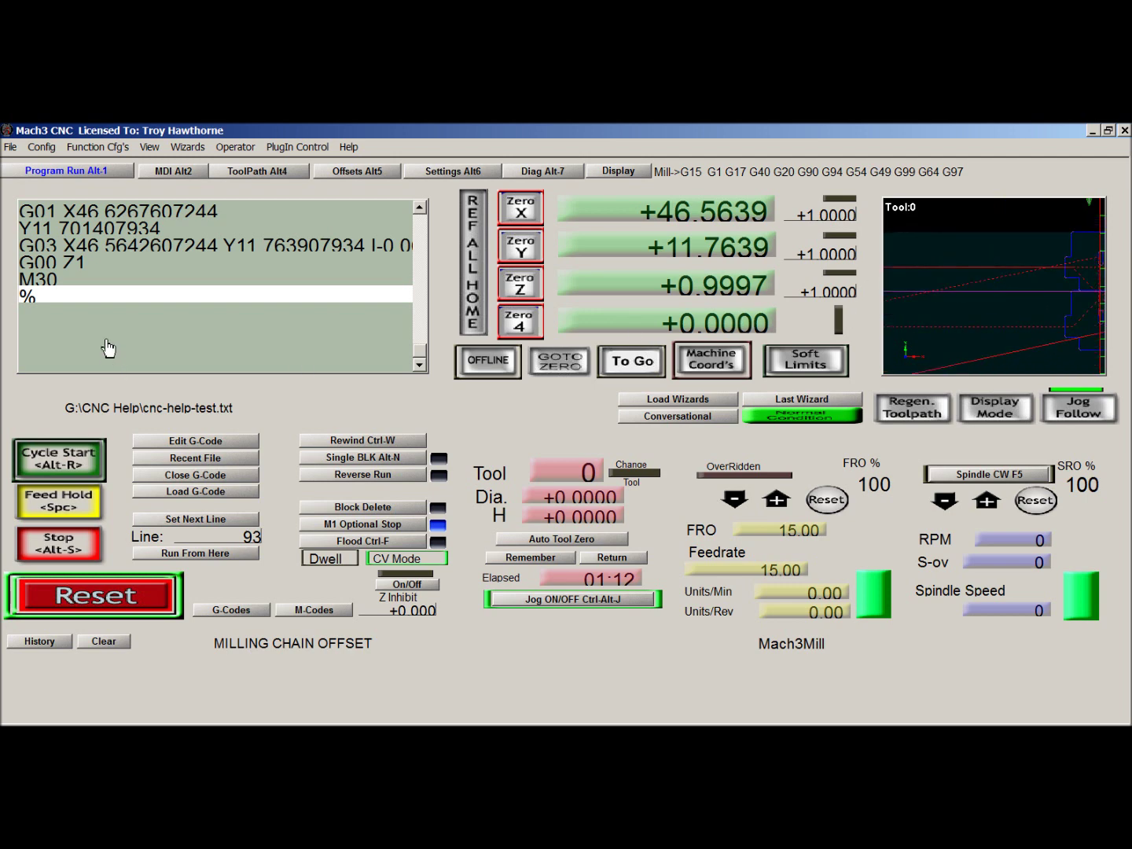
# Open the loaded G-code for editing and insert an X35 line between the final G00 Z1. and M30.
pyautogui.click(174, 445)
pyautogui.scroll(-11, 267, 299)
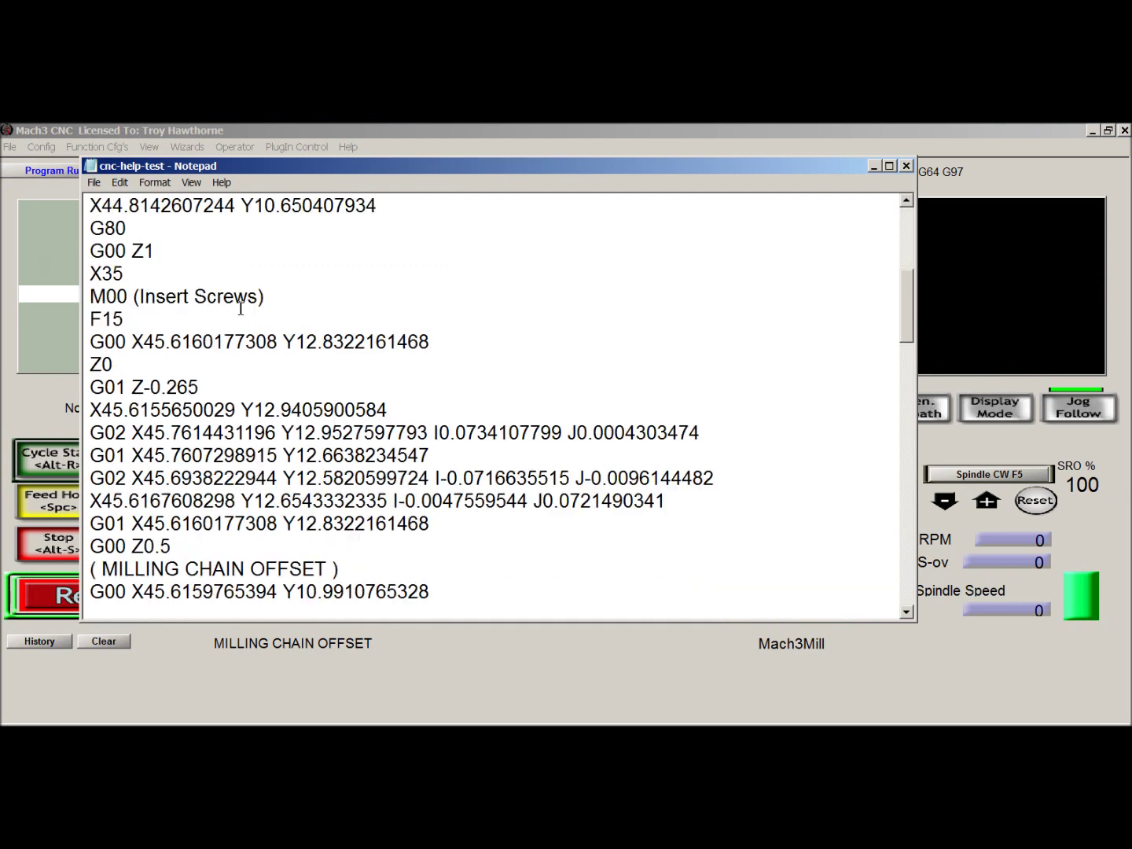
pyautogui.scroll(-6, 250, 335)
pyautogui.moveTo(911, 464); pyautogui.dragTo(902, 415)
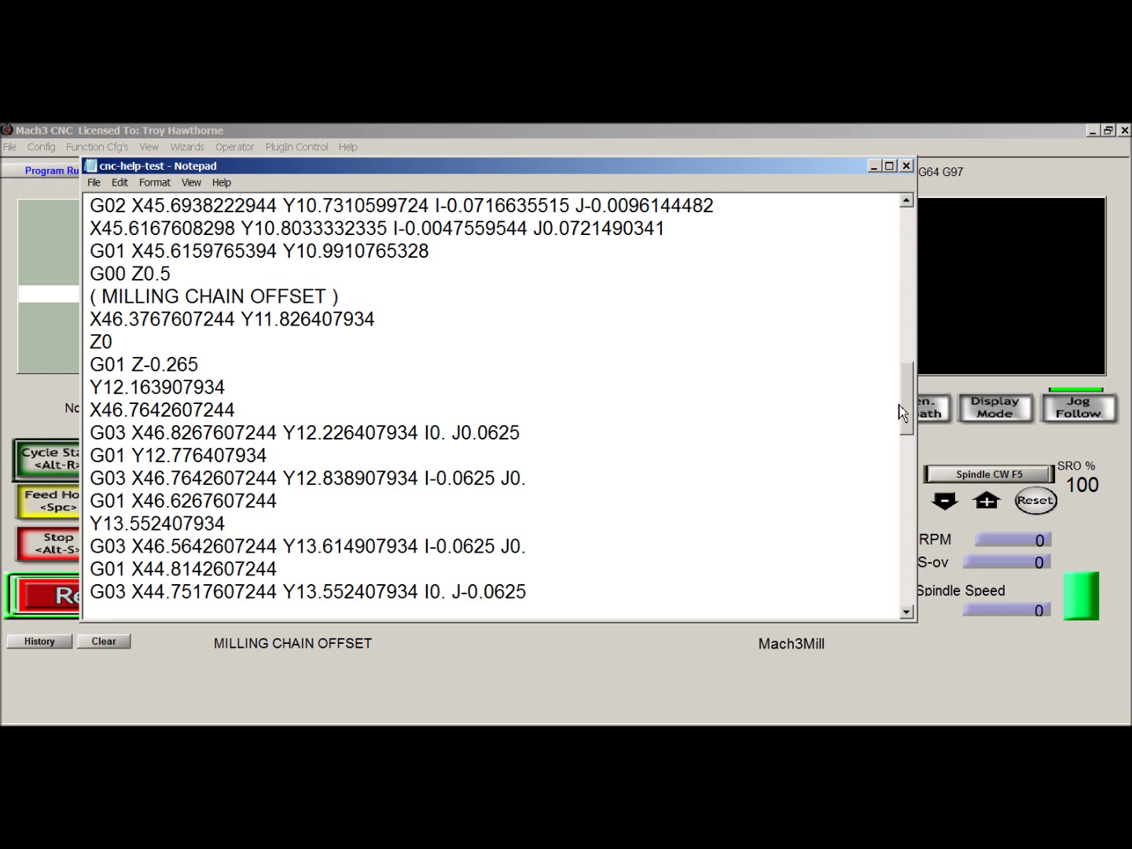
pyautogui.moveTo(902, 414); pyautogui.dragTo(902, 598)
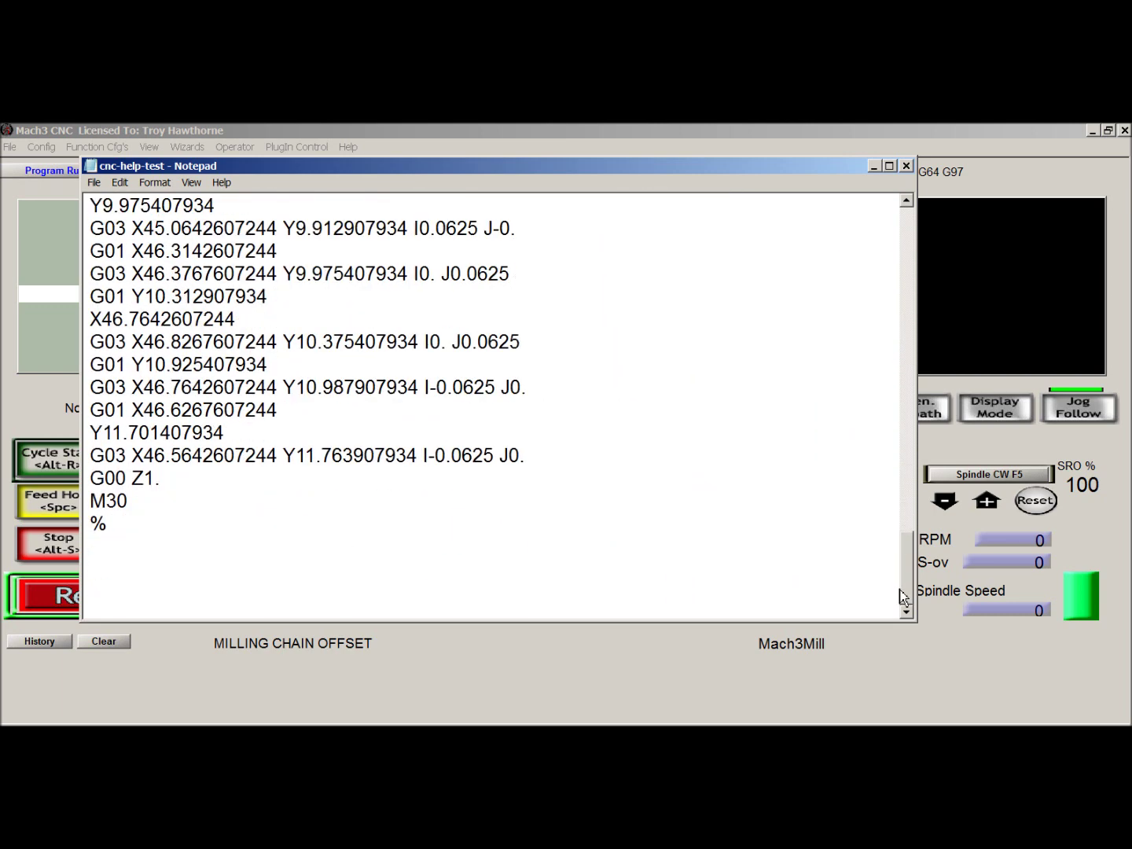
pyautogui.click(169, 485)
pyautogui.press('Return')
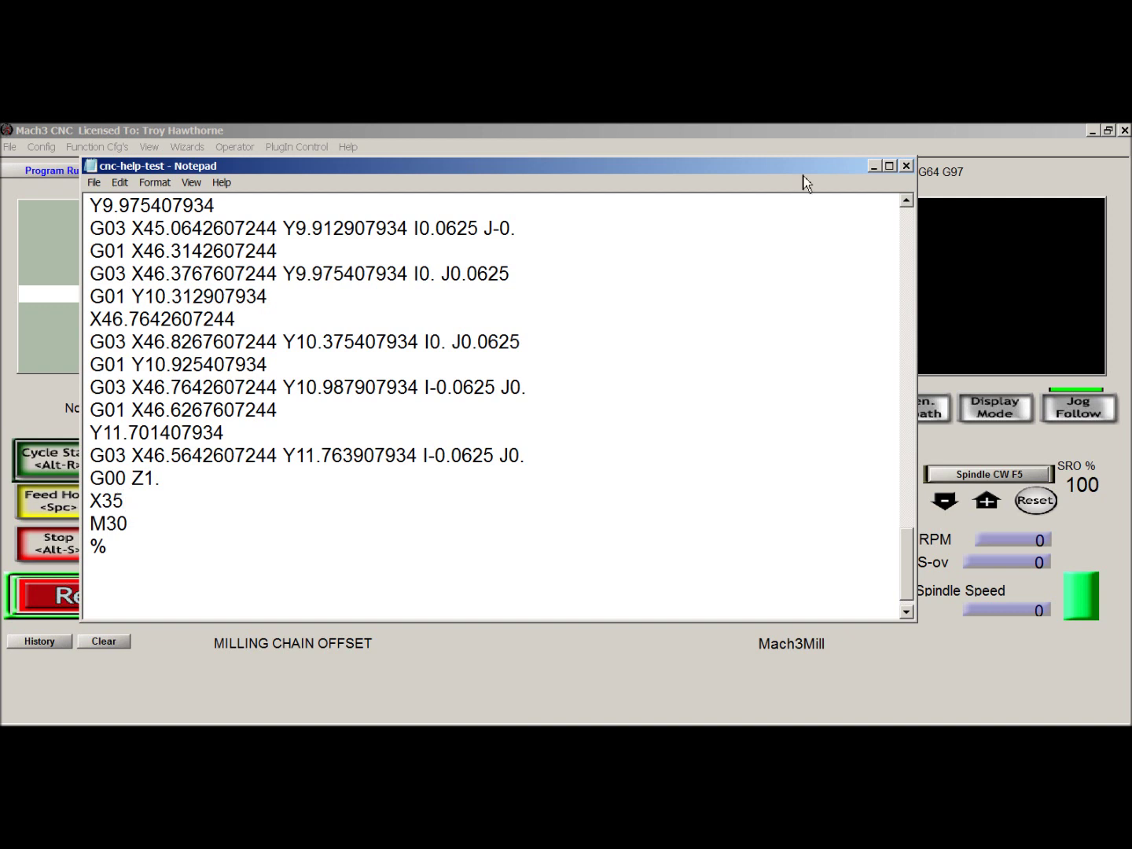
# Check the milling chain offset coordinates in the G-code and extend the final X35 line with Y14.
pyautogui.moveTo(910, 556); pyautogui.dragTo(912, 370)
pyautogui.moveTo(840, 171); pyautogui.dragTo(790, 197)
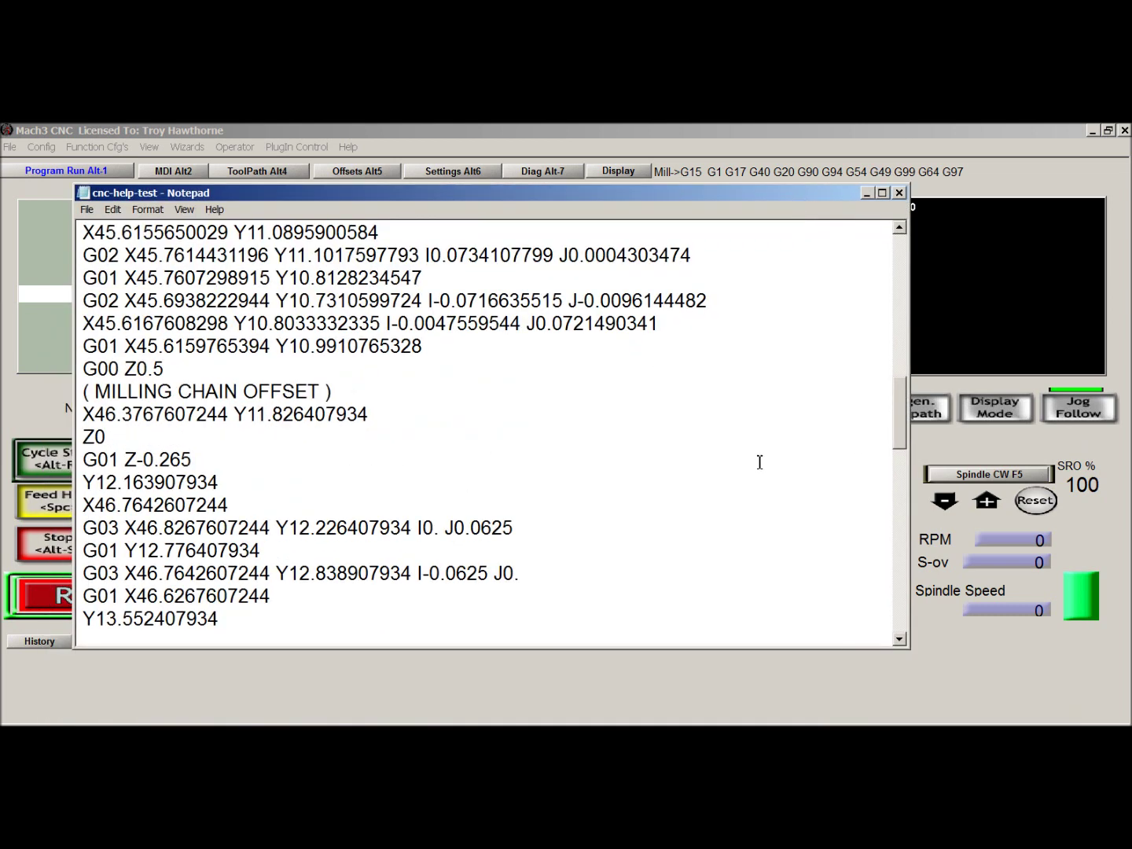
pyautogui.scroll(-9, 911, 428)
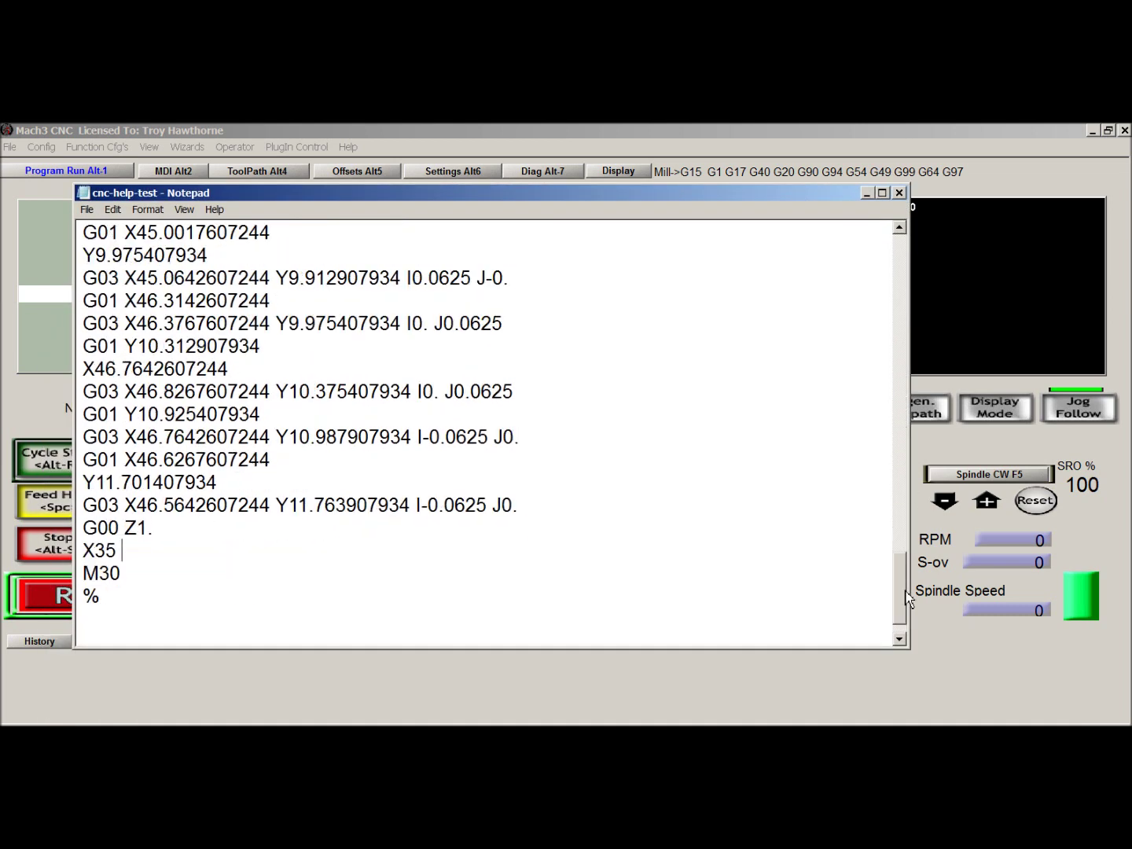
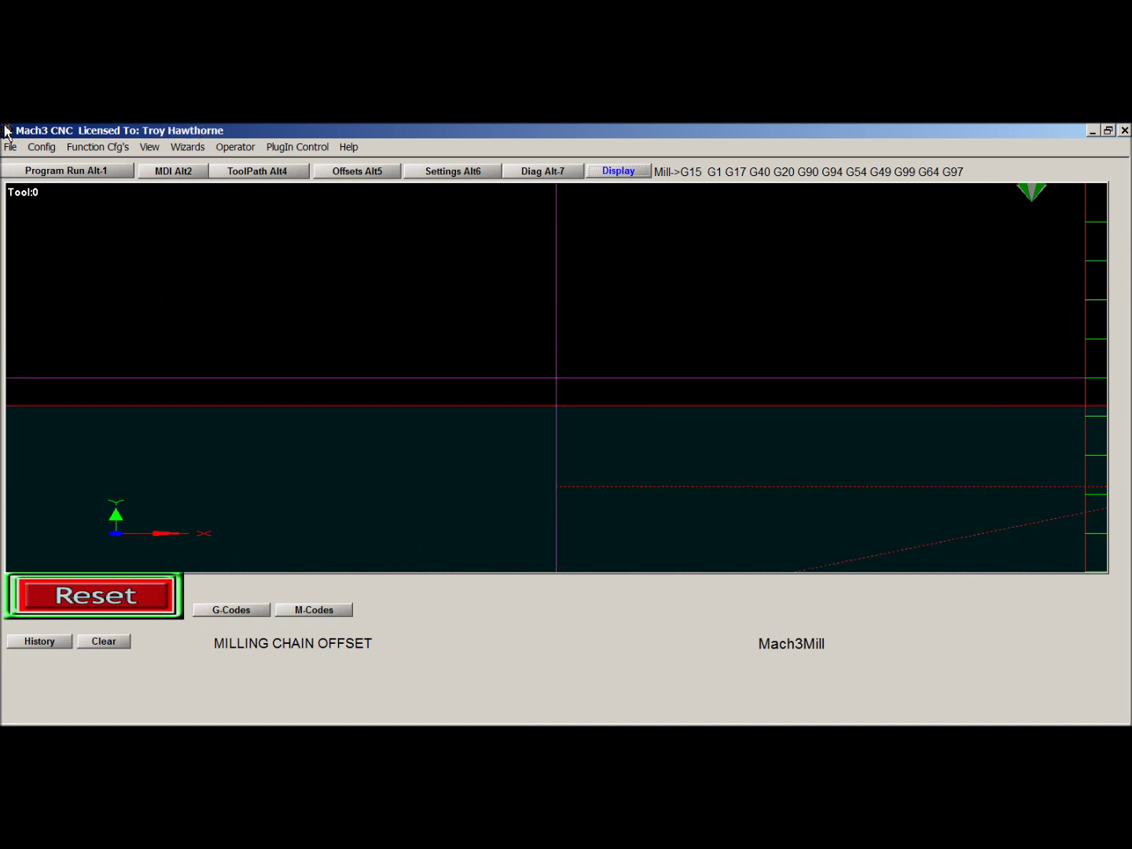
# Select the X35 Y14 line near the end of the program listing to highlight its move in the toolpath preview.
pyautogui.click(97, 175)
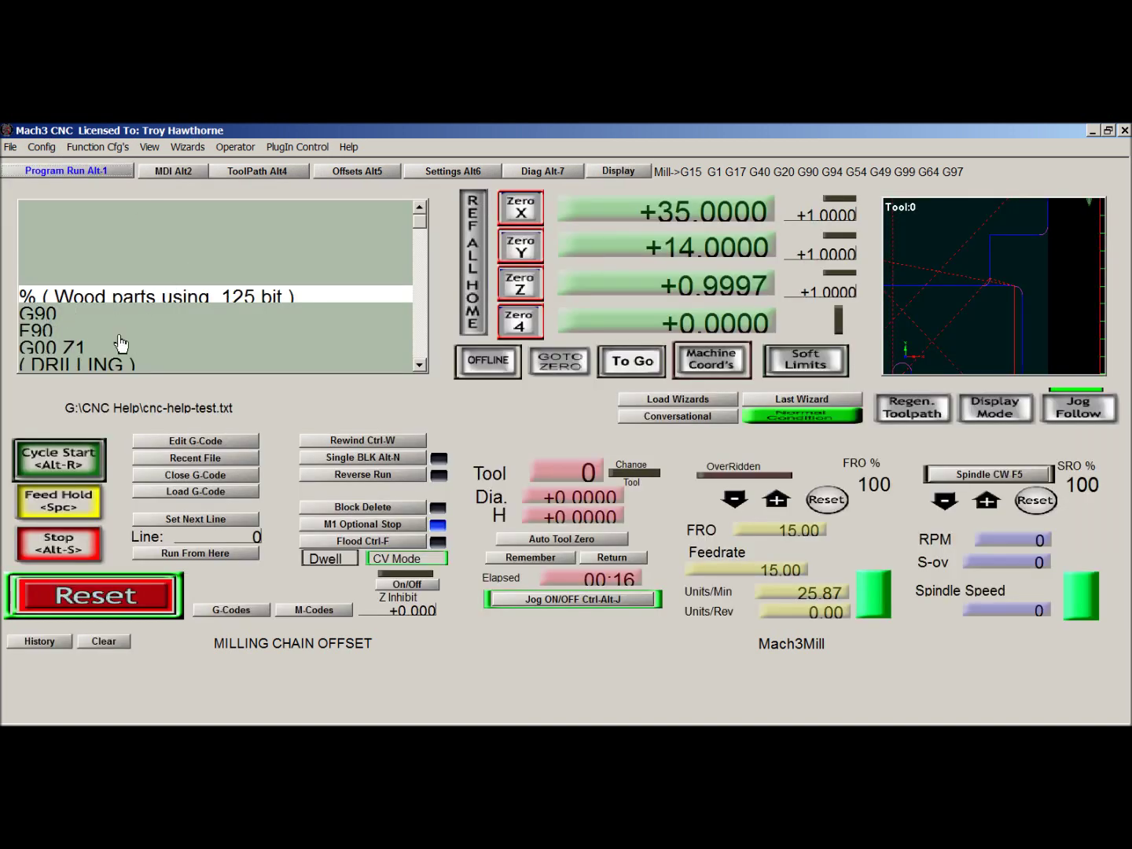
pyautogui.moveTo(420, 238)
pyautogui.mouseDown()
pyautogui.moveTo(422, 313)
pyautogui.moveTo(434, 216)
pyautogui.moveTo(423, 249)
pyautogui.mouseUp()
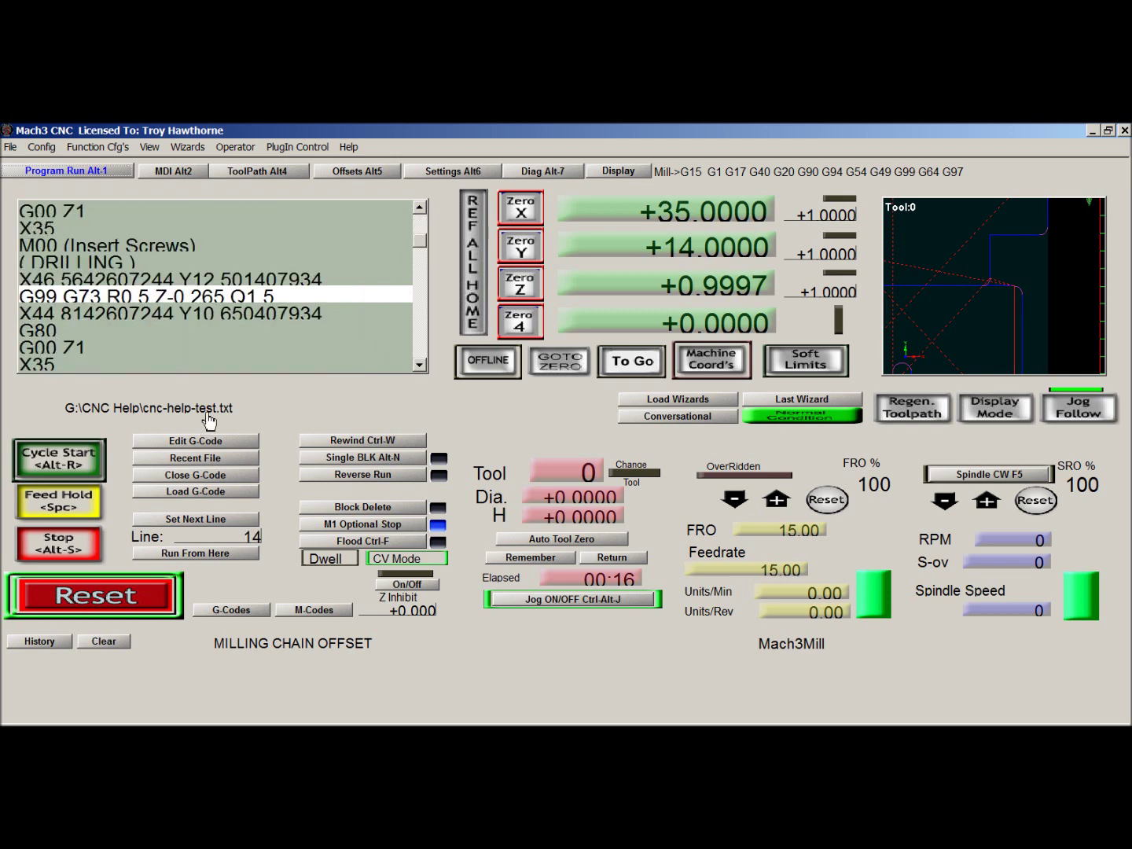
pyautogui.moveTo(427, 252); pyautogui.dragTo(425, 365)
pyautogui.scroll(2, 423, 362)
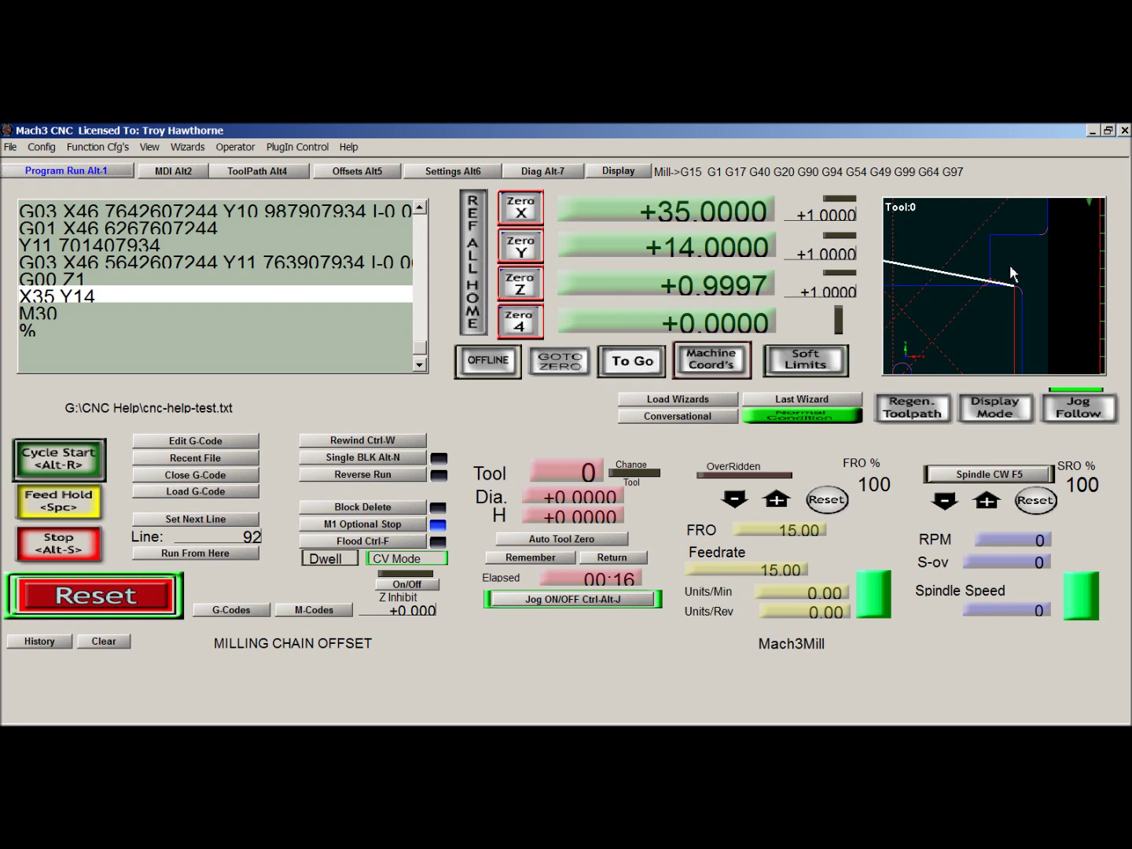
# Inspect the highlighted X35 Y14 return move against the whole job in the enlarged toolpath display.
pyautogui.click(619, 173)
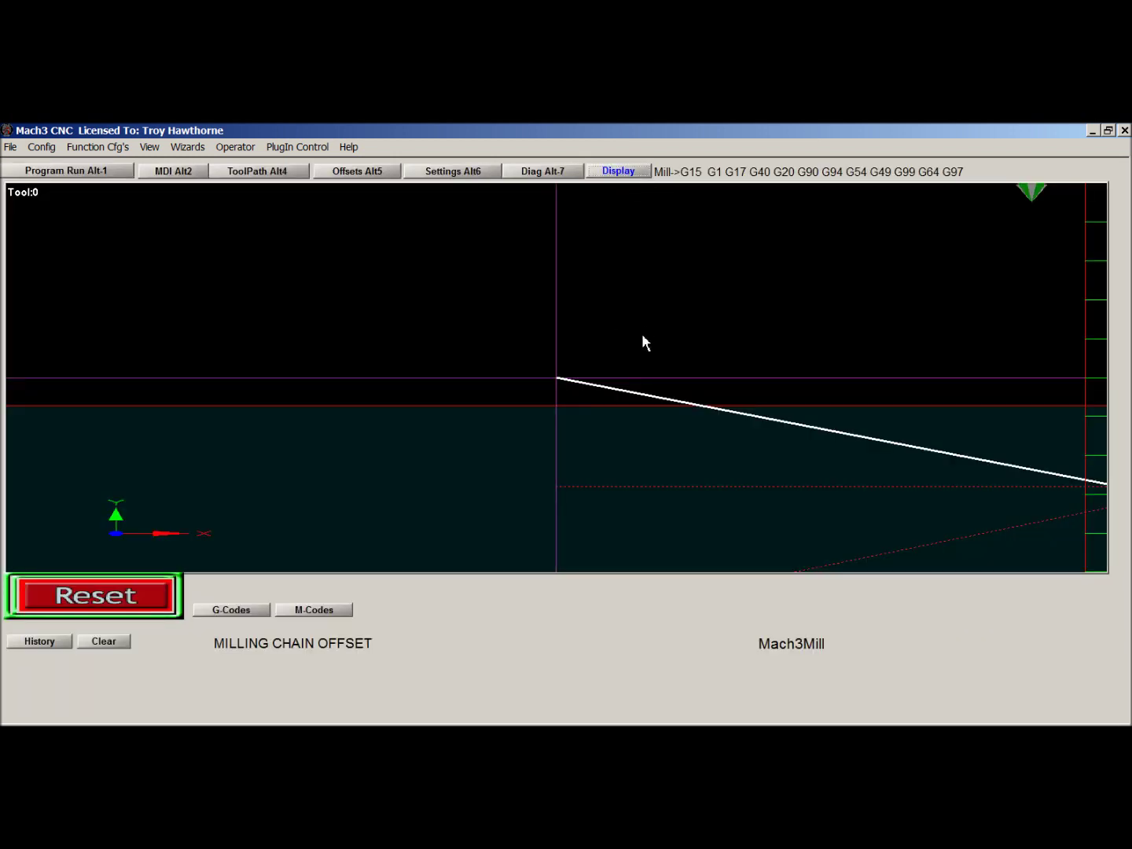
pyautogui.moveTo(647, 393); pyautogui.dragTo(683, 462)
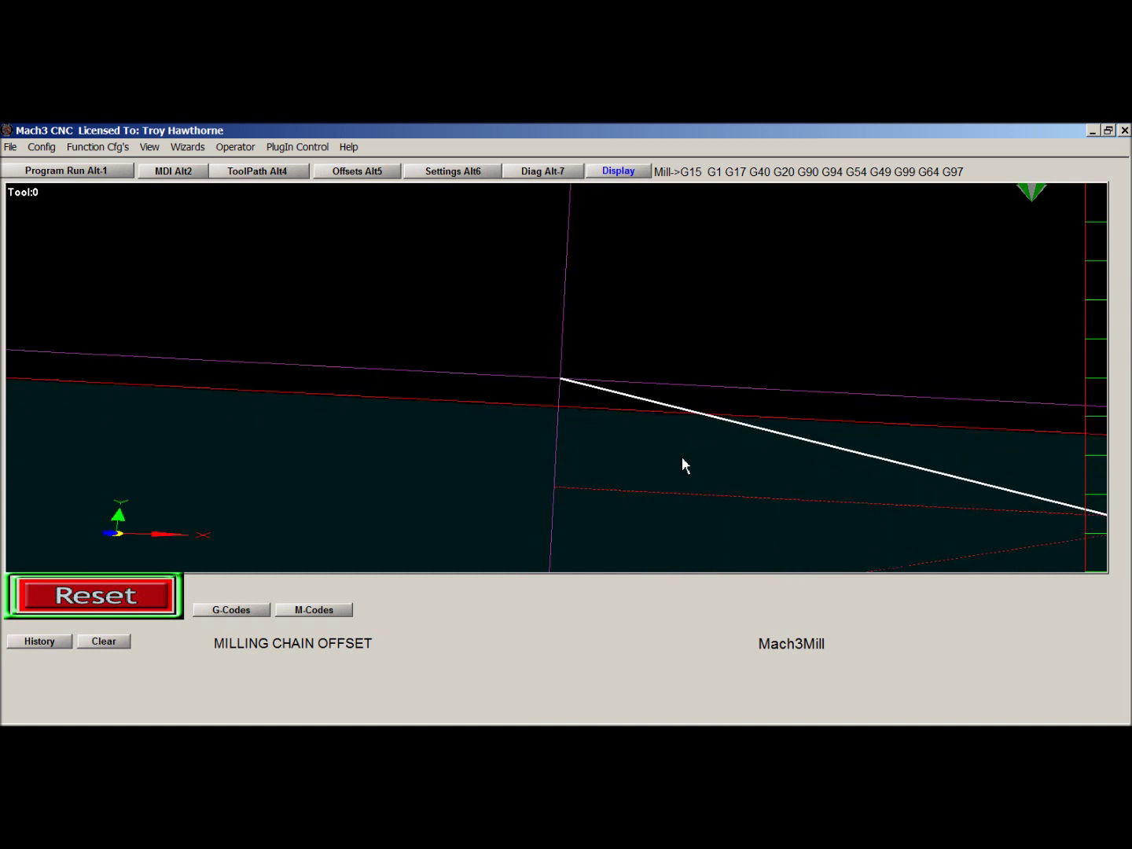
pyautogui.doubleClick(683, 463)
pyautogui.moveTo(684, 464); pyautogui.dragTo(659, 334, button='right')
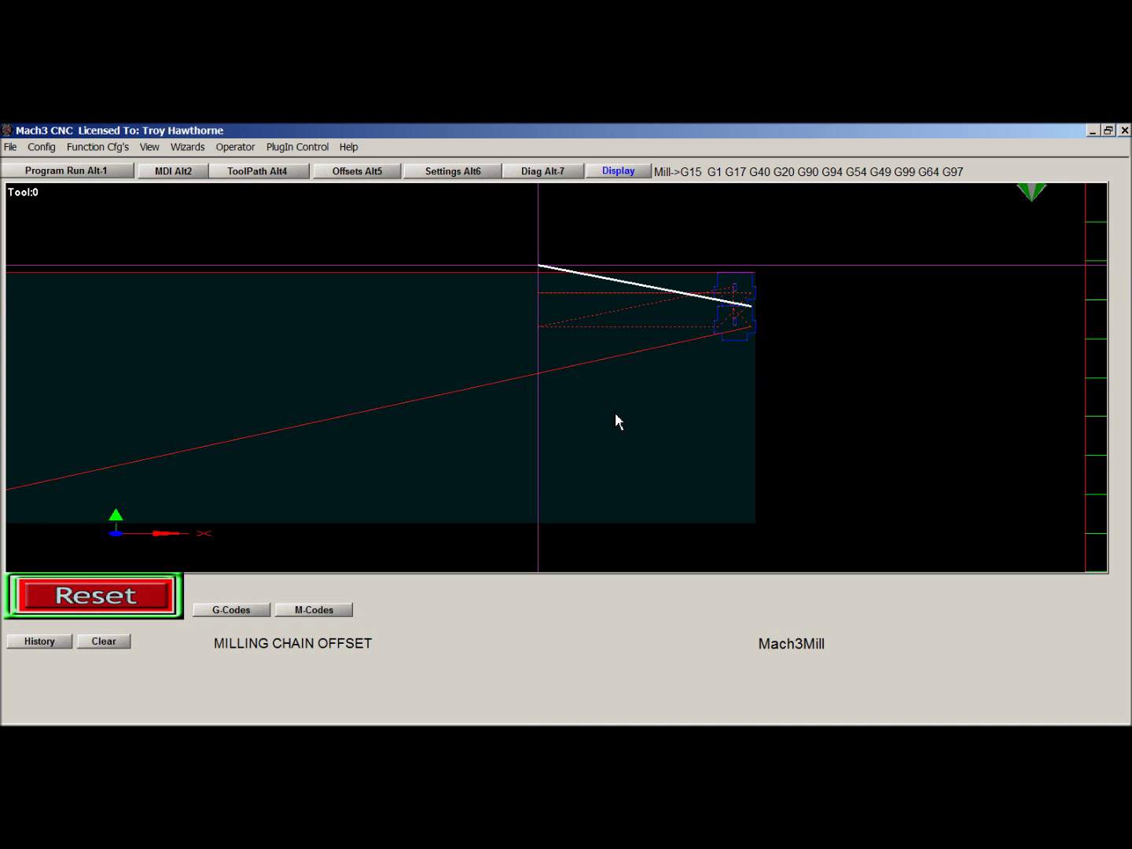
# Jog the tool in positive X and negative Y to about X41.01 Y9.79, following it in the toolpath preview.
pyautogui.click(99, 173)
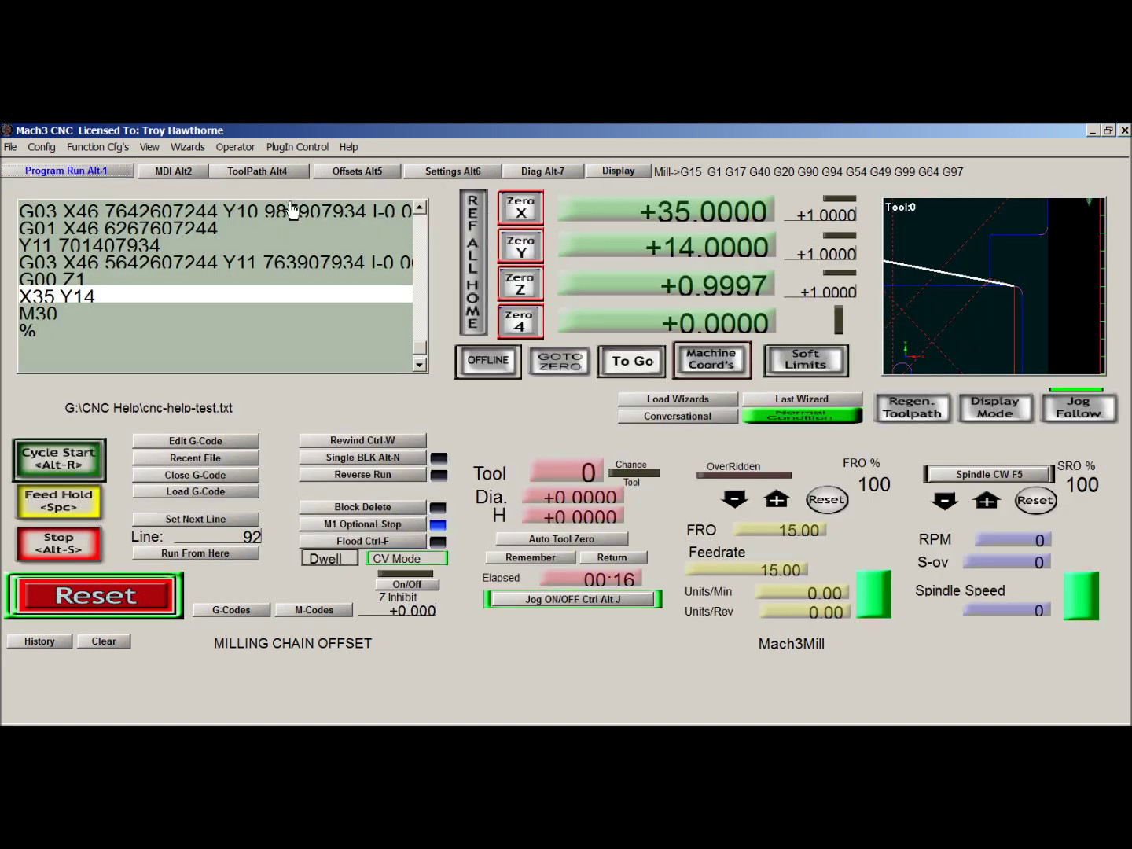
pyautogui.moveTo(1011, 314); pyautogui.dragTo(1019, 292)
pyautogui.doubleClick(1017, 289)
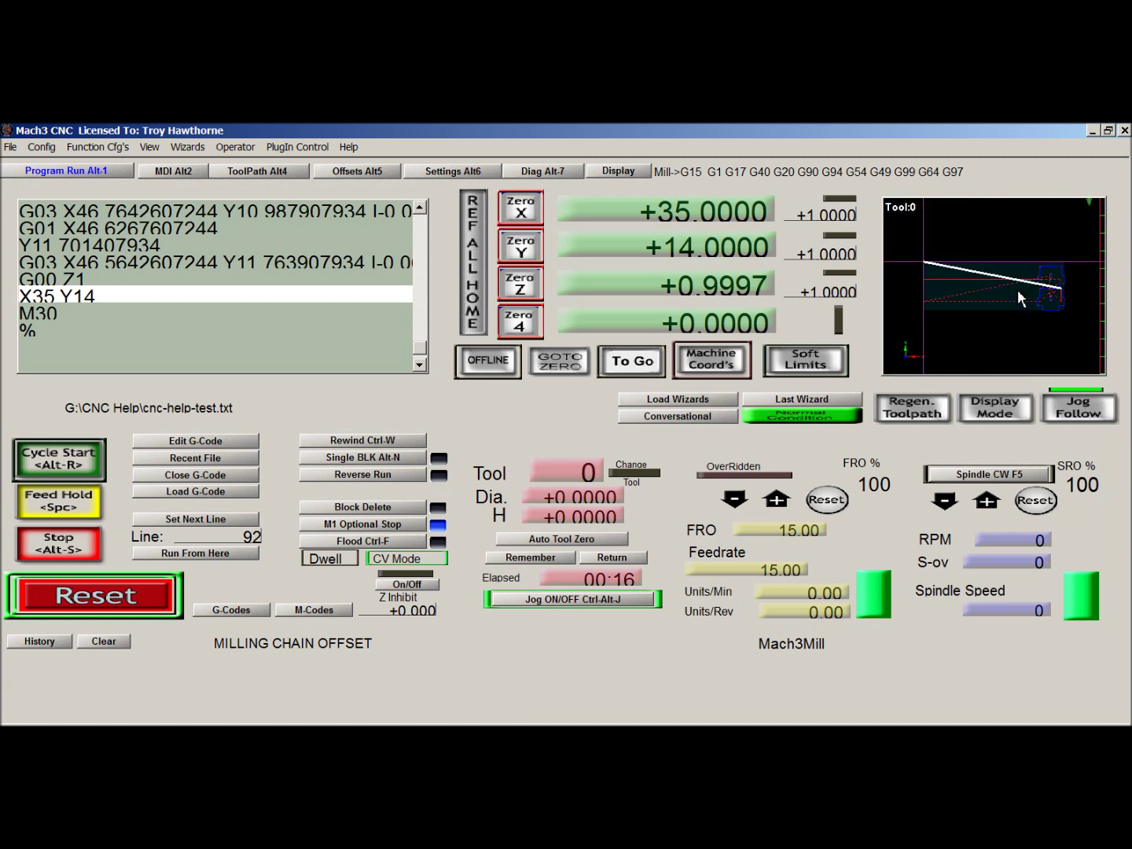
pyautogui.moveTo(1016, 290); pyautogui.dragTo(1035, 290, button='right')
pyautogui.press('Right')
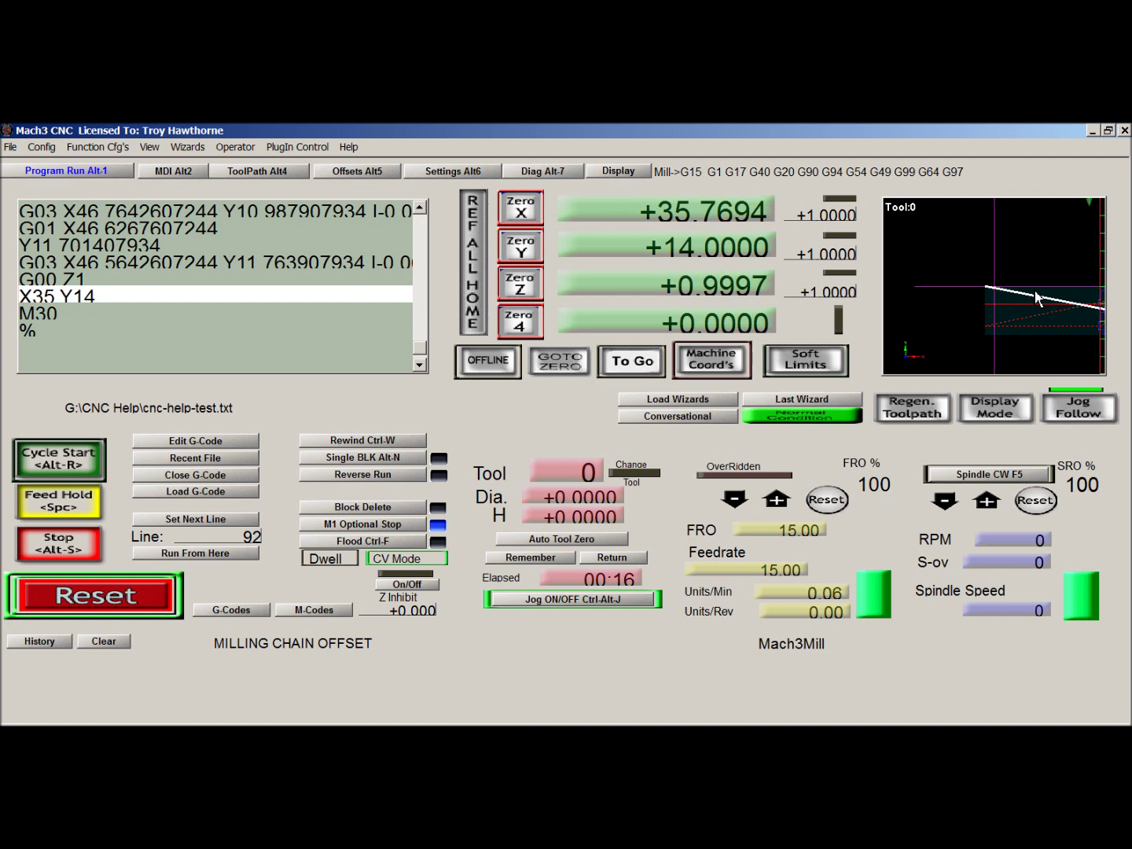
pyautogui.press('Right')
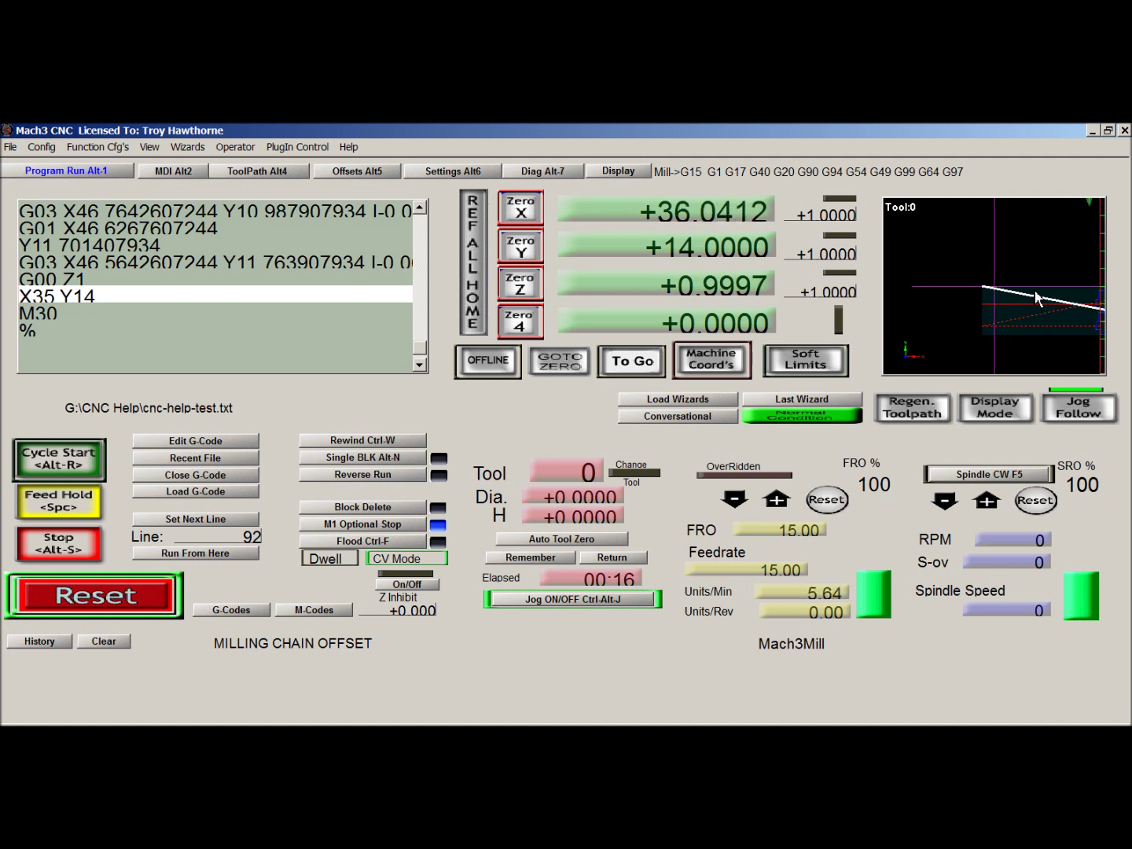
pyautogui.press('Down')
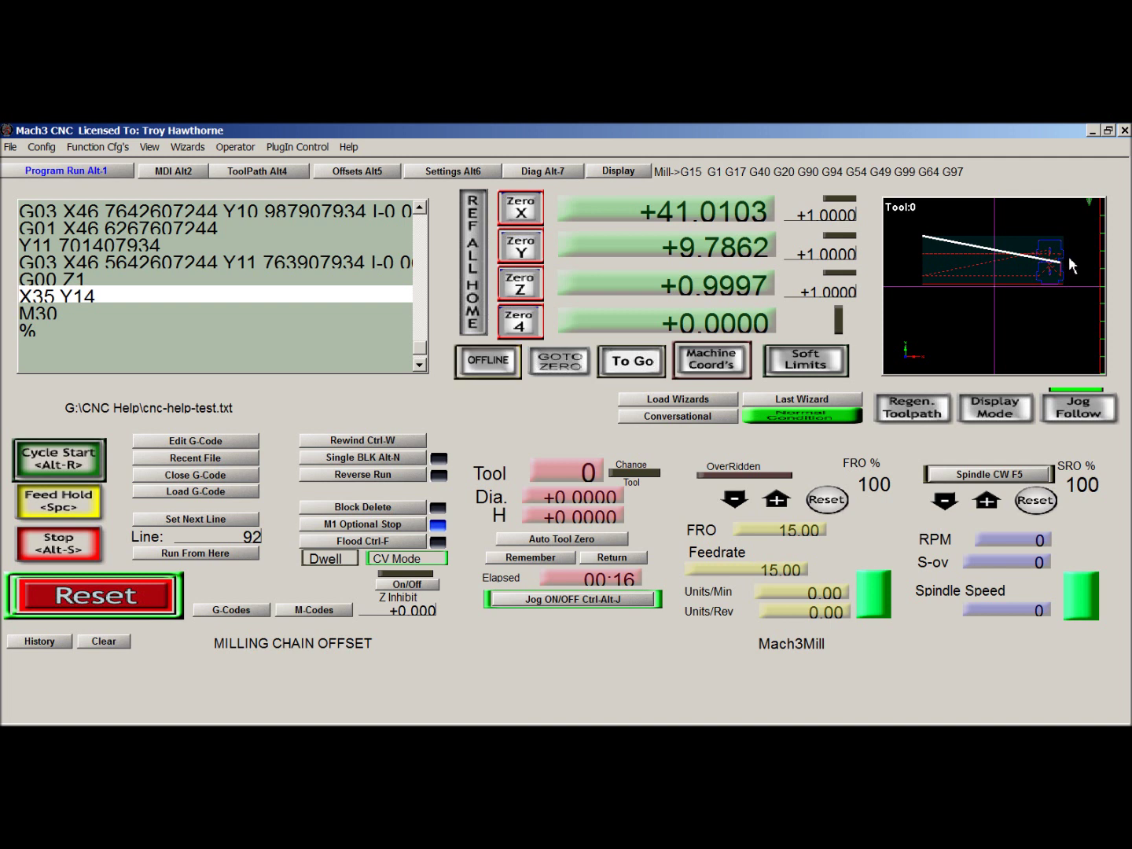
# Run the program past the first Insert Screws stop and pause it with Feed Hold during the second drilling pass.
pyautogui.scroll(3, 1059, 257)
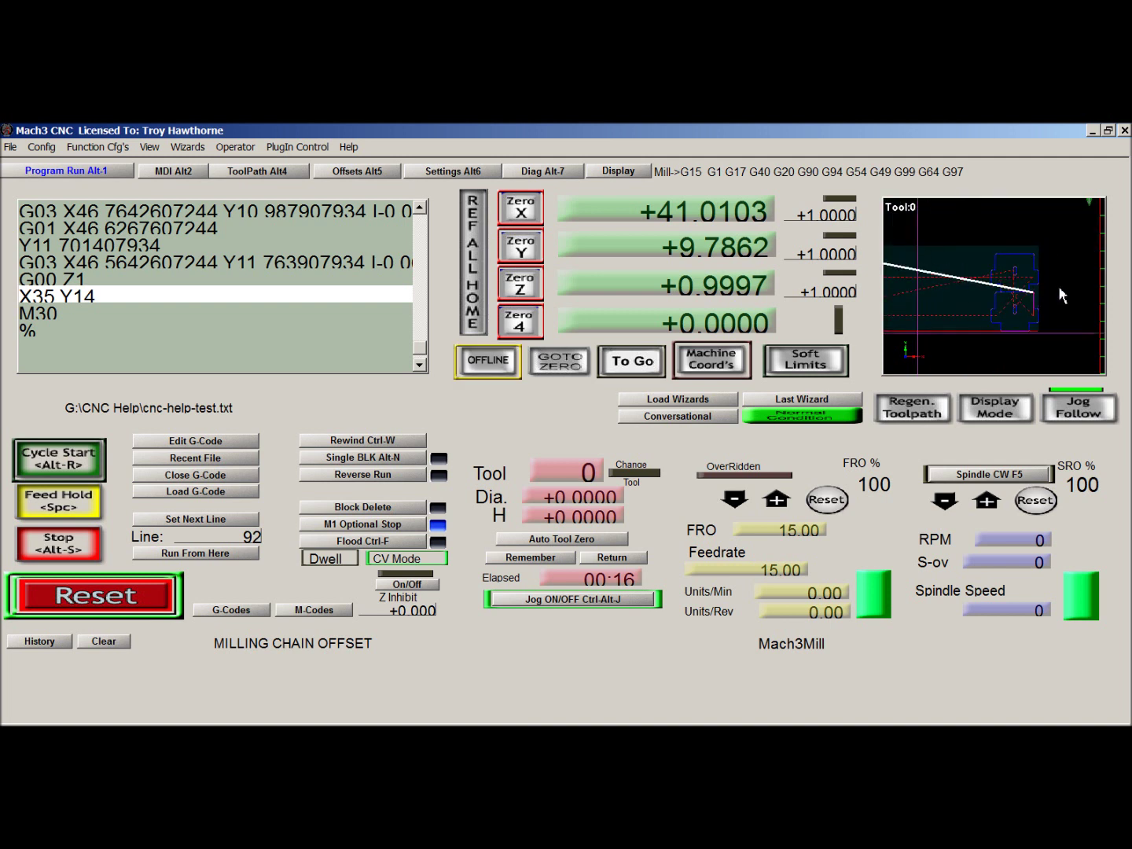
pyautogui.scroll(3, 1059, 288)
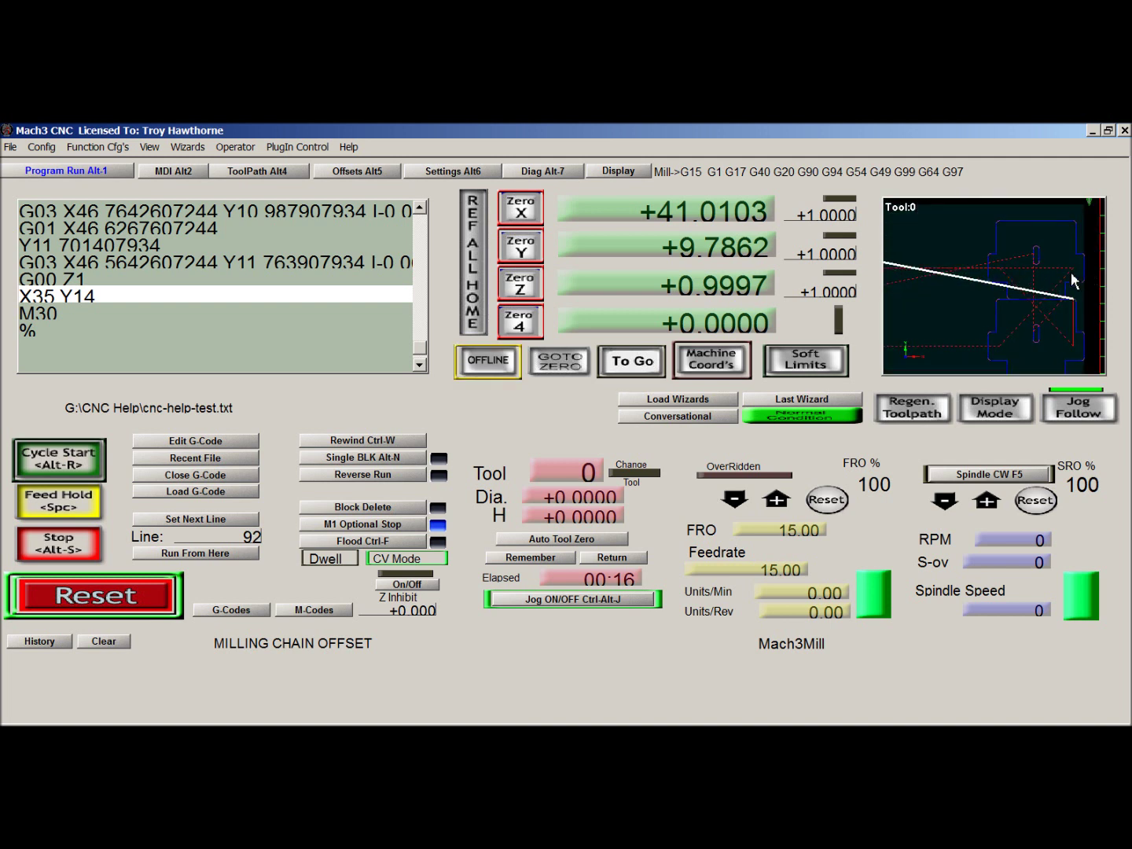
pyautogui.scroll(-5, 943, 299)
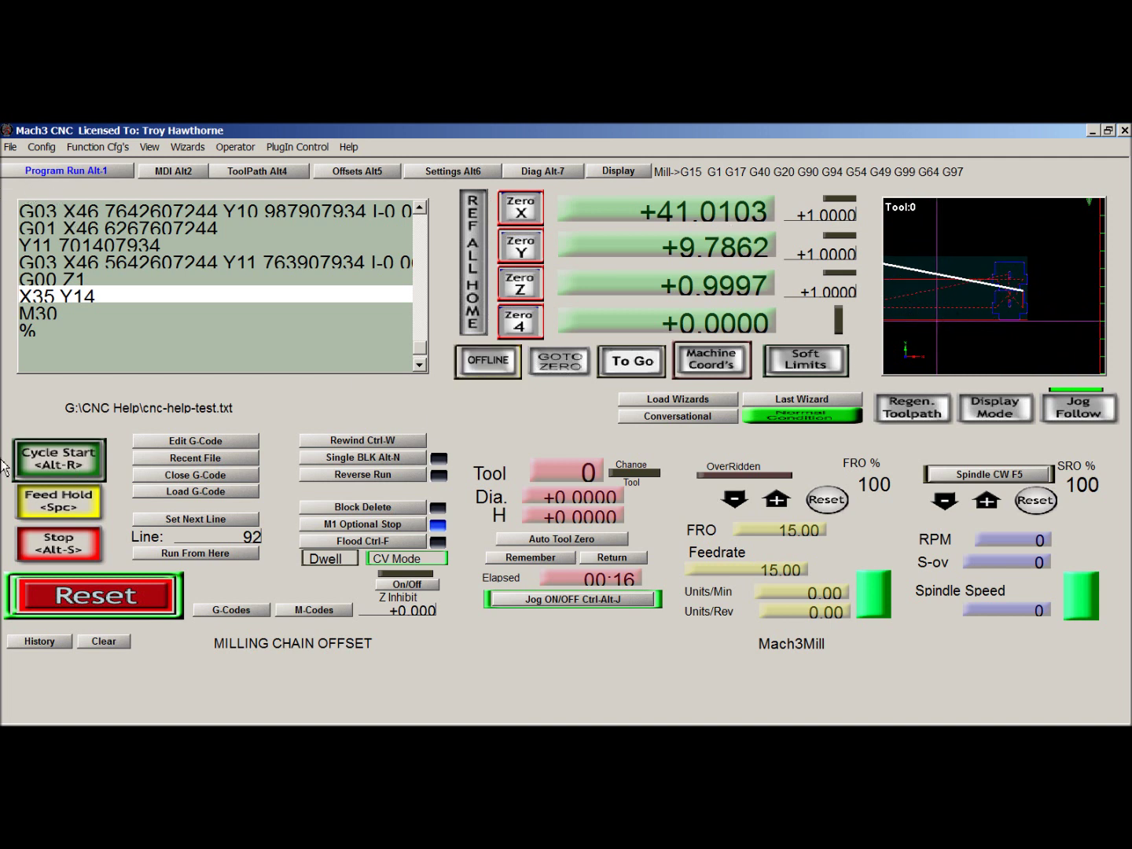
pyautogui.click(57, 465)
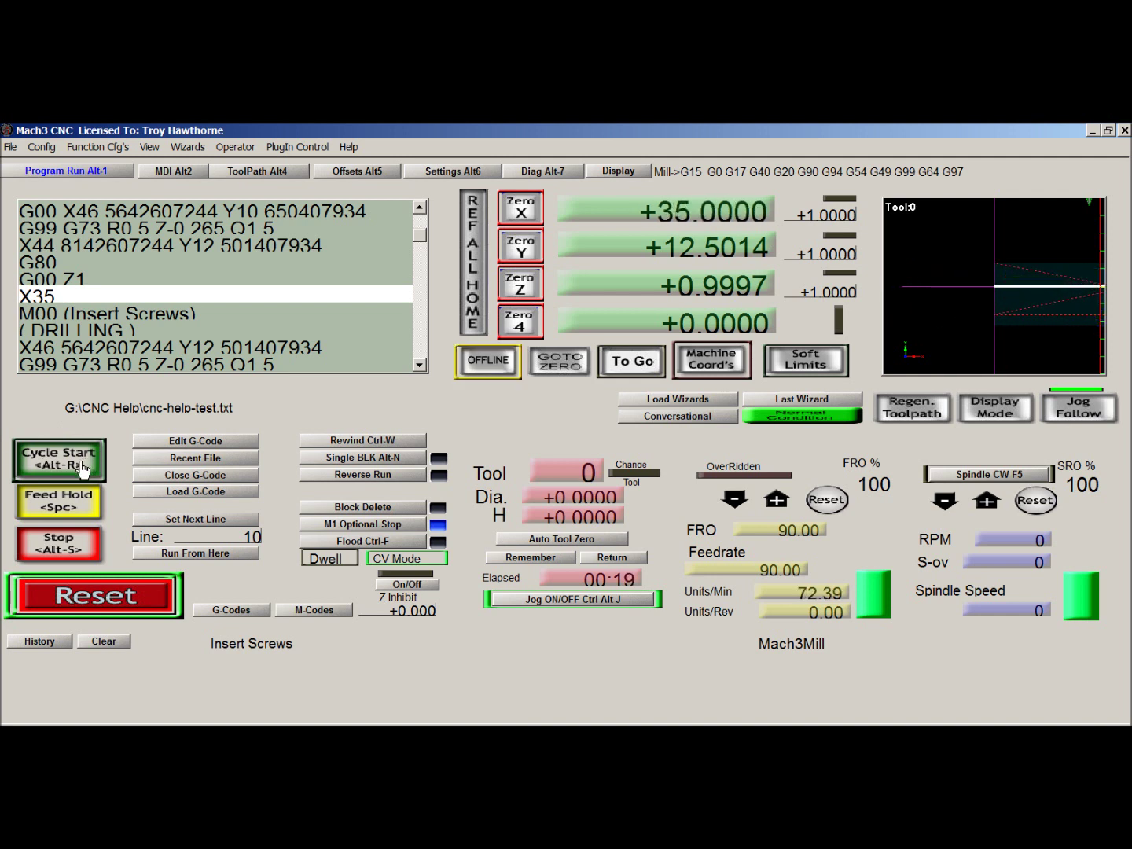
pyautogui.click(81, 467)
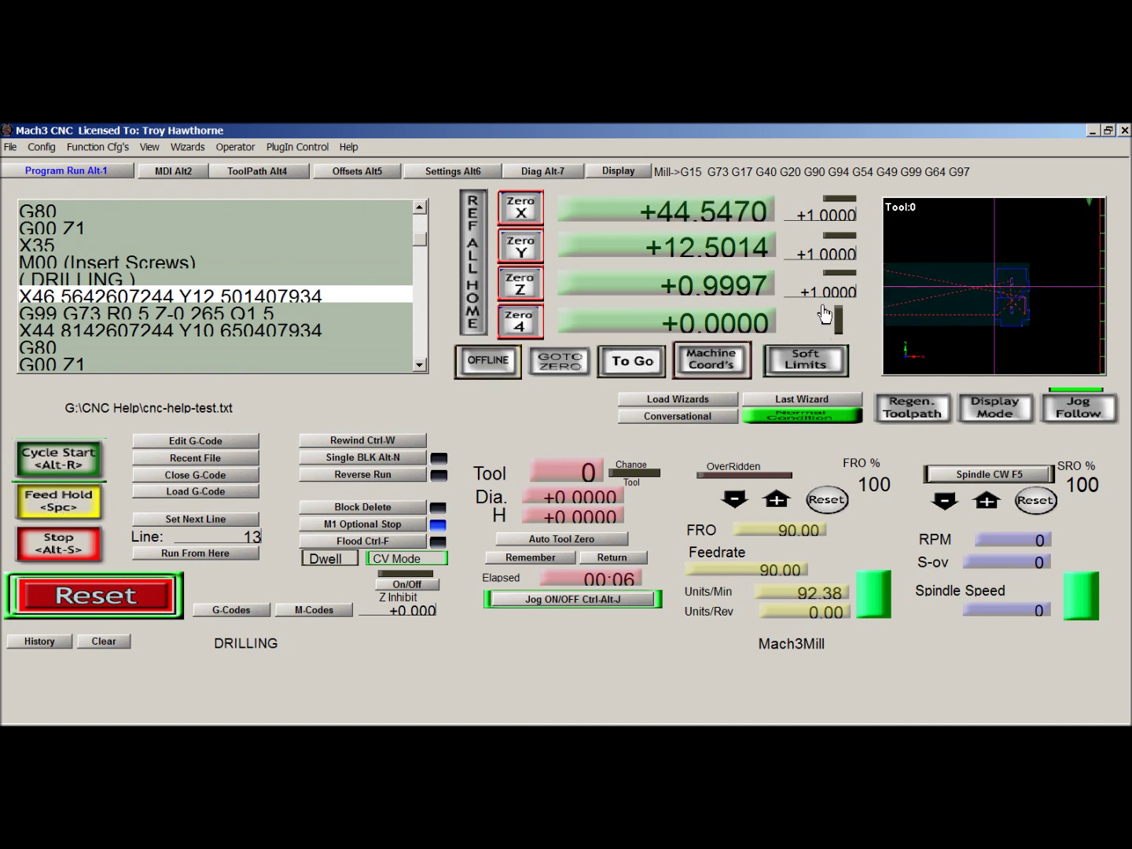
pyautogui.click(61, 508)
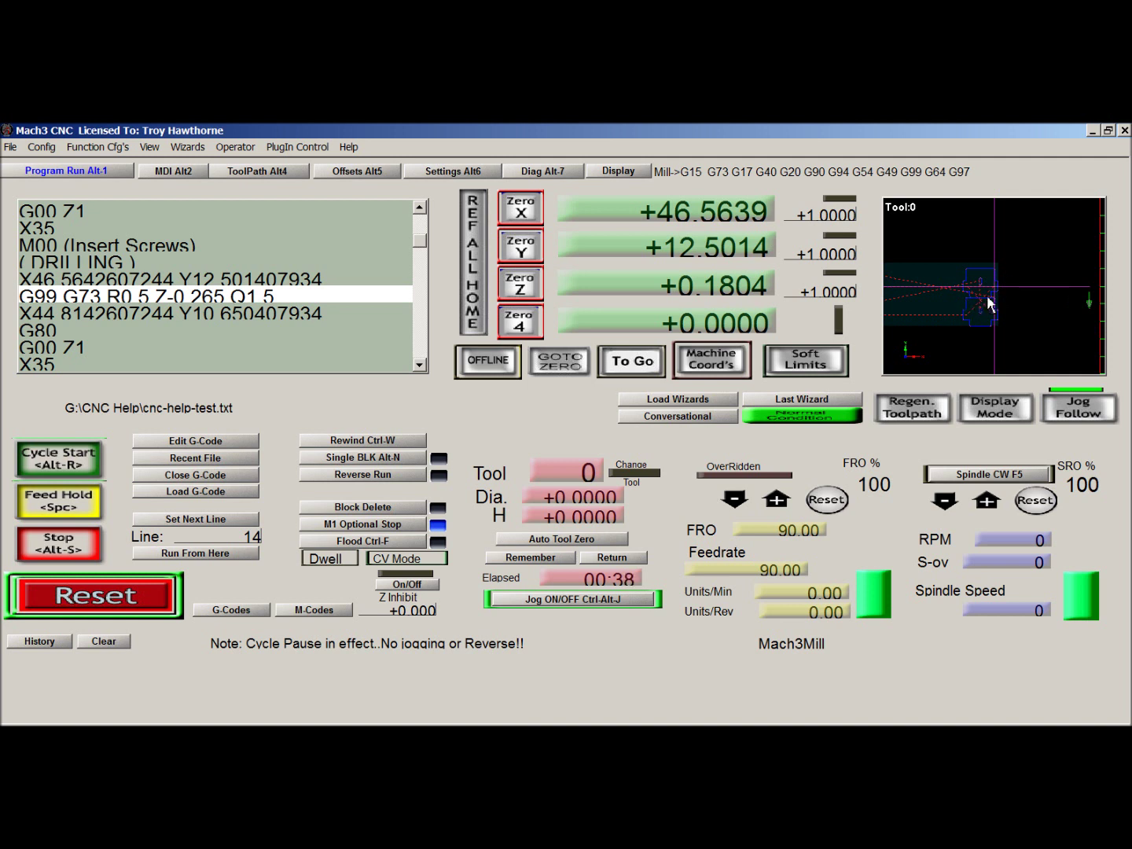
# Zero the Z axis at the interrupted drilling position, then rewind the program and run it to the first Insert Screws stop.
pyautogui.click(522, 289)
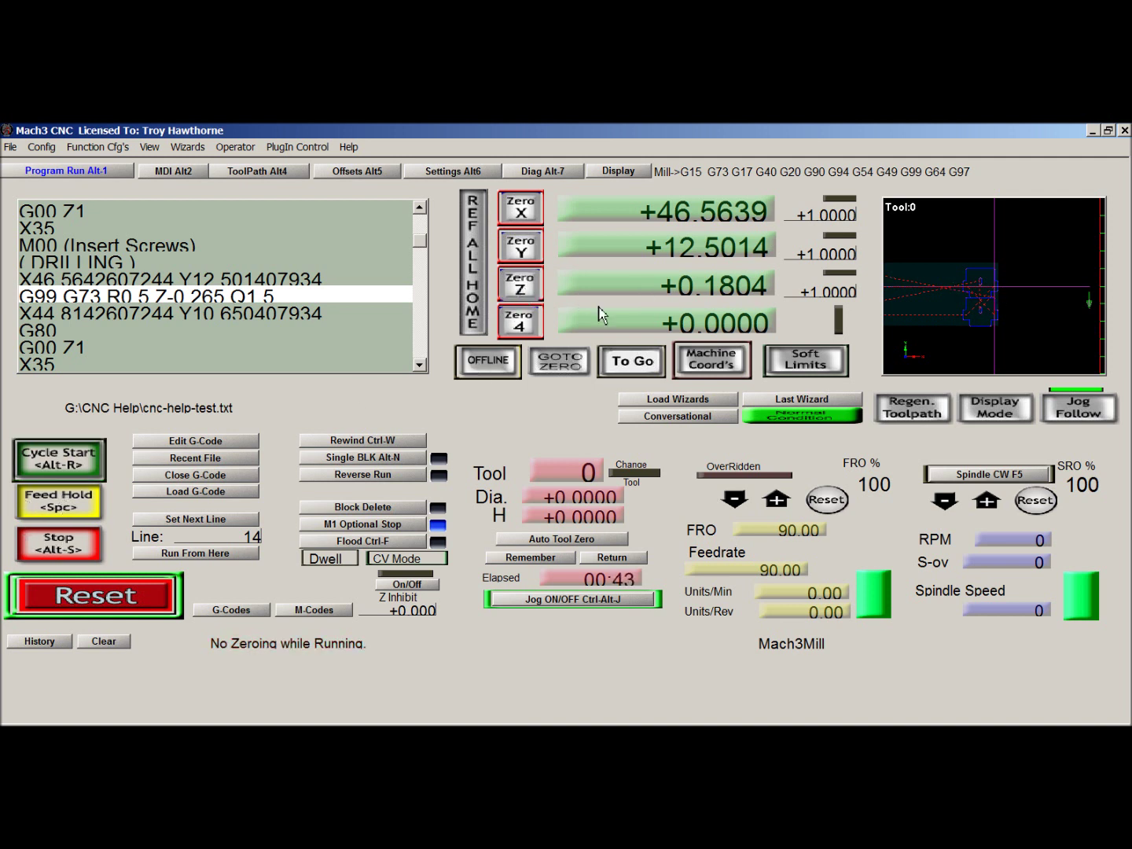
pyautogui.click(530, 291)
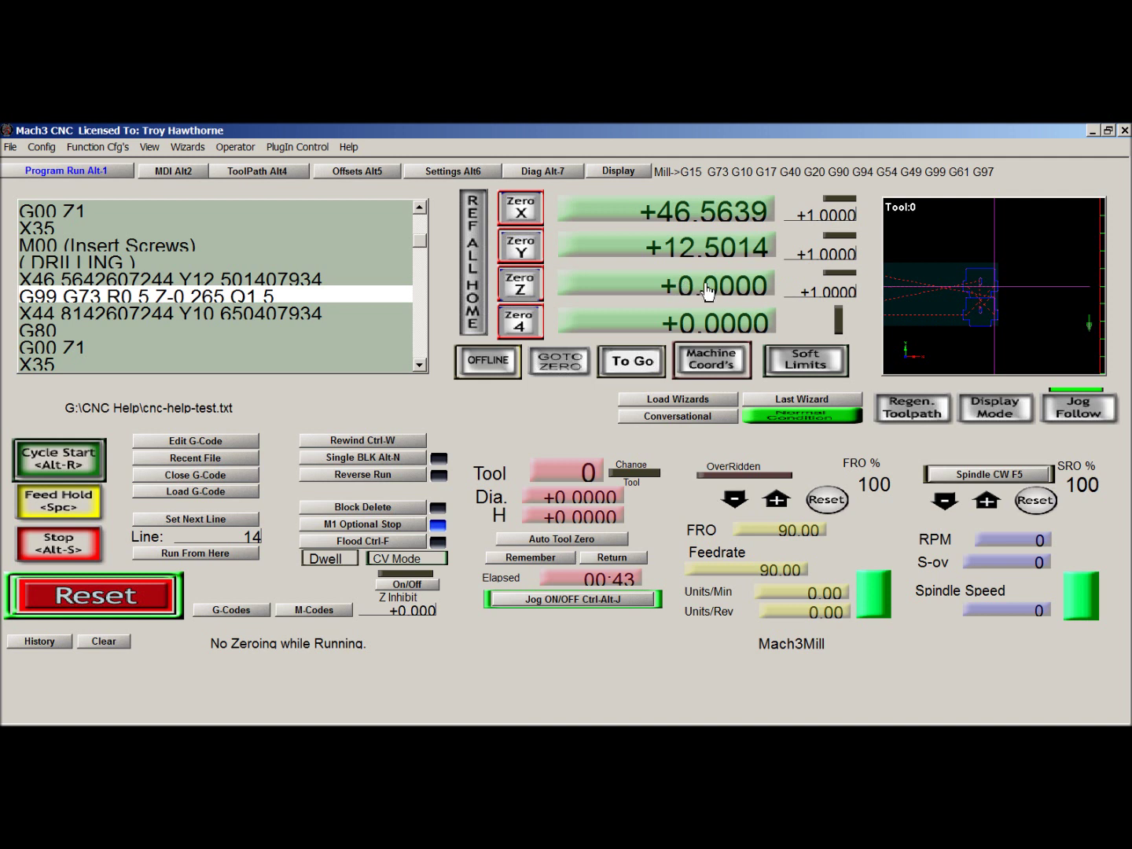
pyautogui.click(336, 442)
pyautogui.click(66, 465)
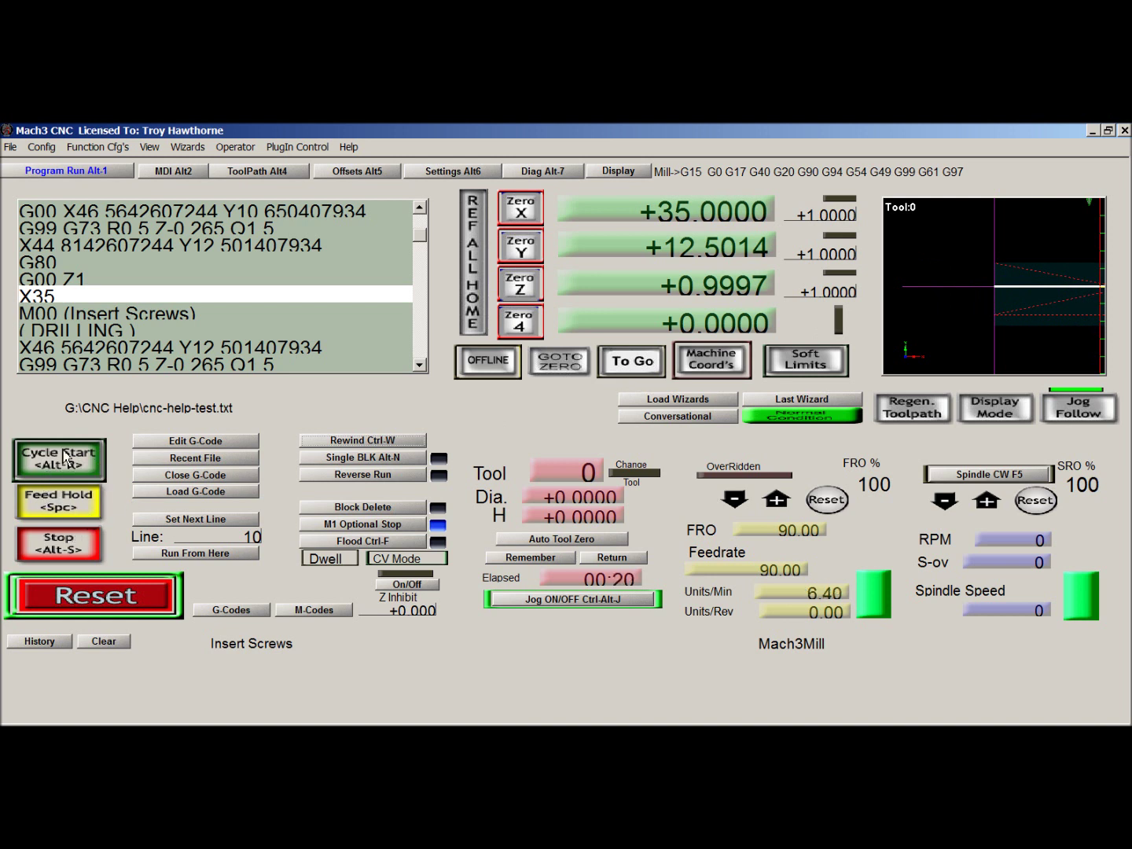
# Open the cnc-help-test G-code for editing and review the whole listing, from the drilling passes through the milling chain offsets to the program end.
pyautogui.click(201, 442)
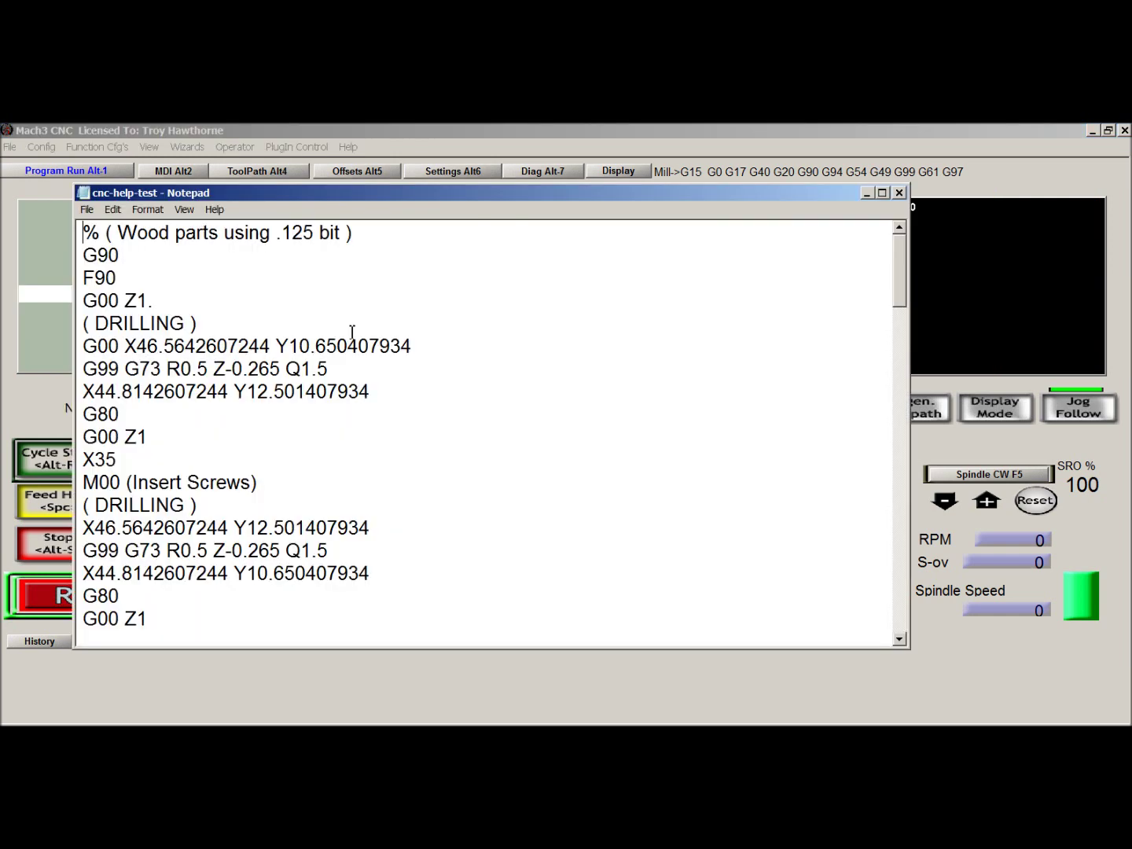
pyautogui.scroll(-7, 248, 319)
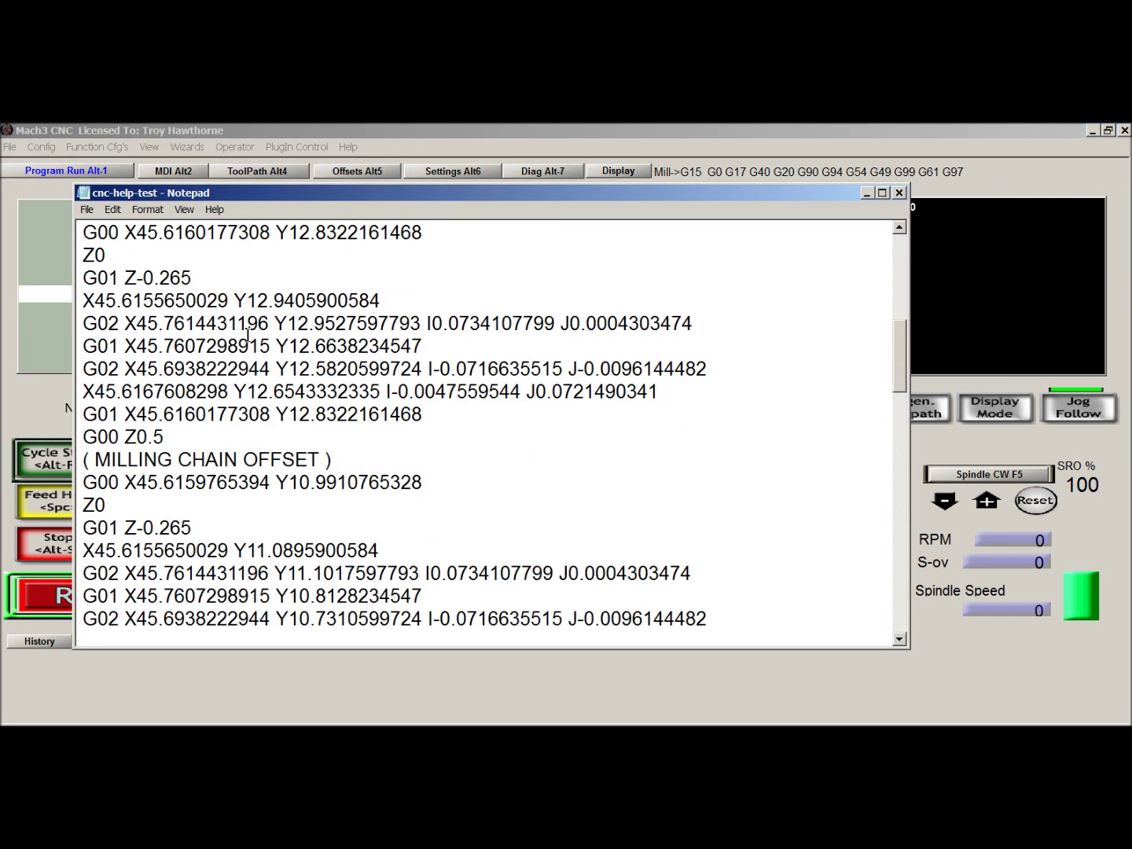
pyautogui.scroll(7, 248, 339)
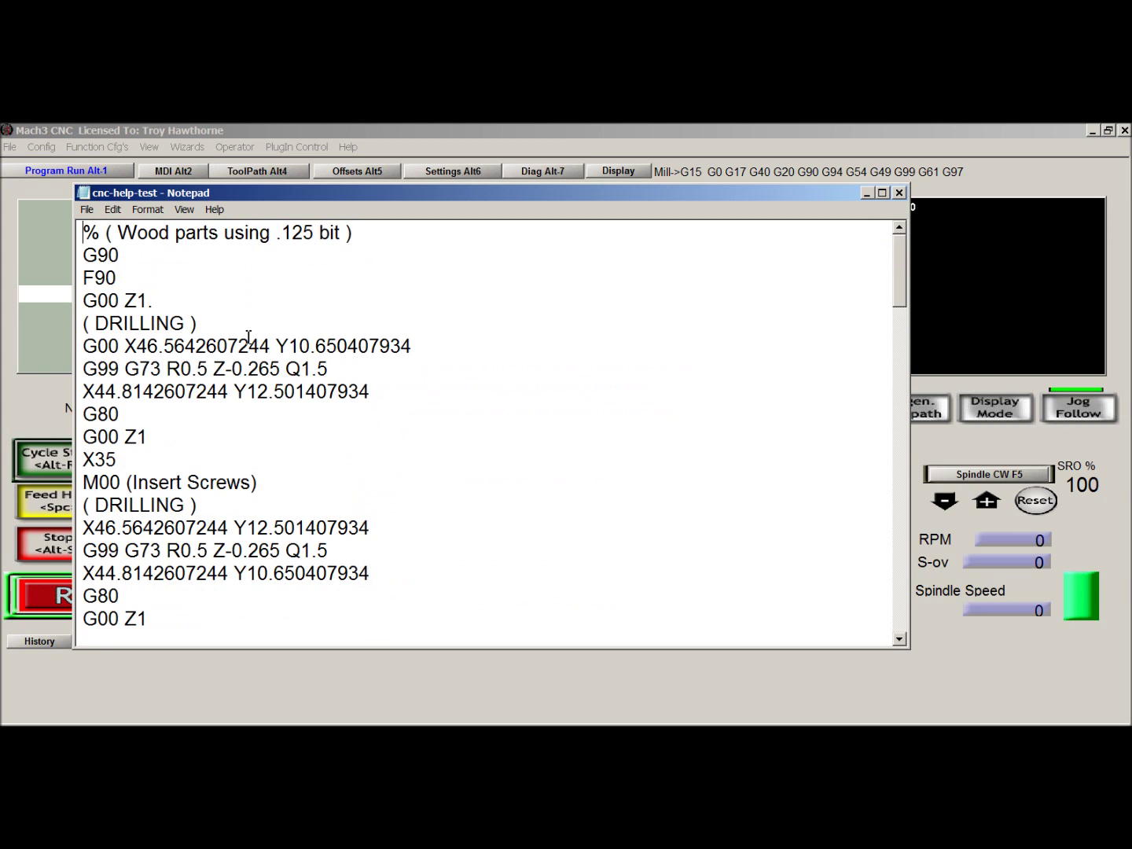
pyautogui.scroll(-4, 251, 335)
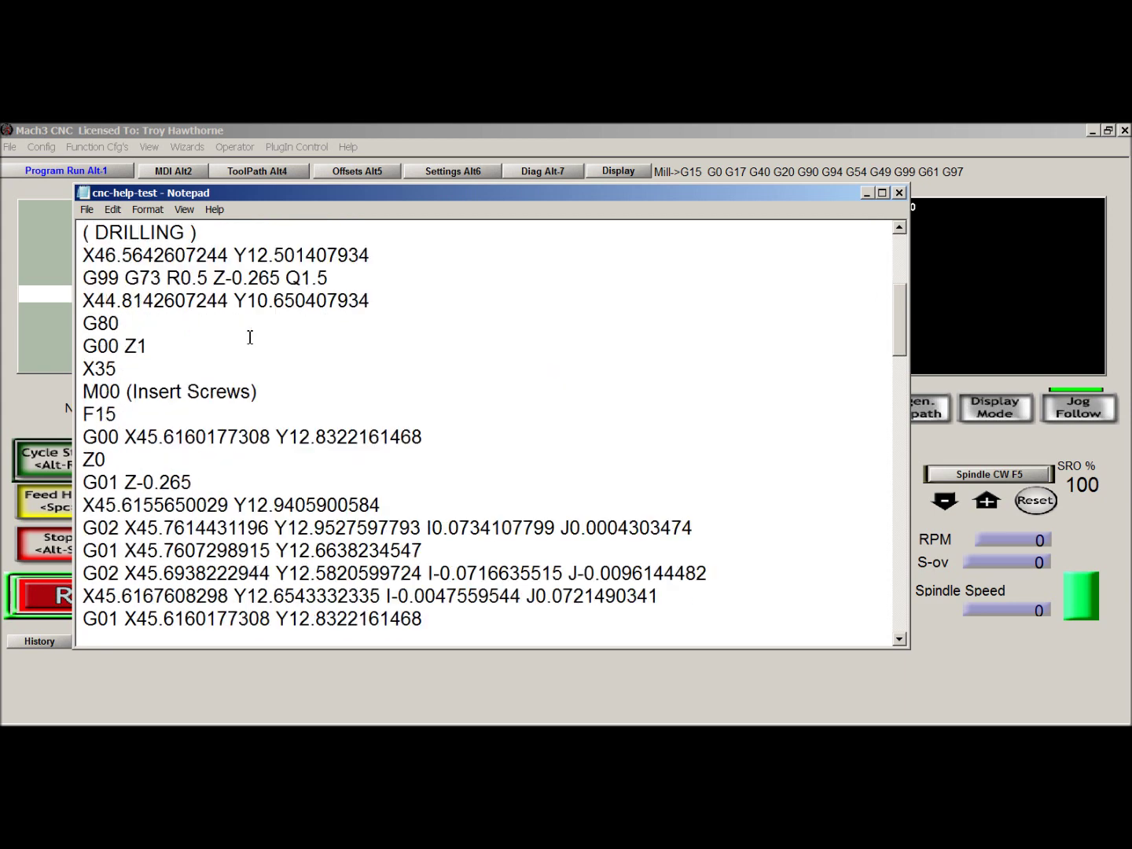
pyautogui.scroll(-3, 251, 338)
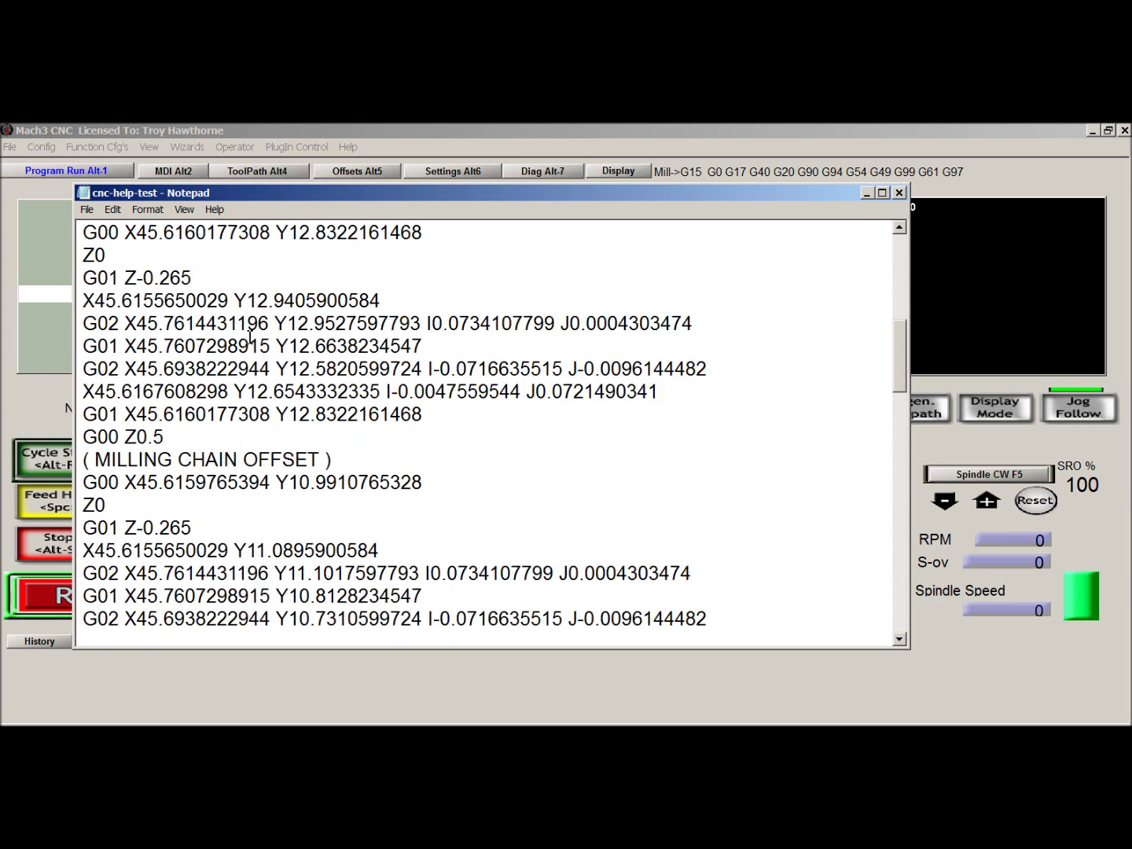
pyautogui.scroll(-13, 251, 338)
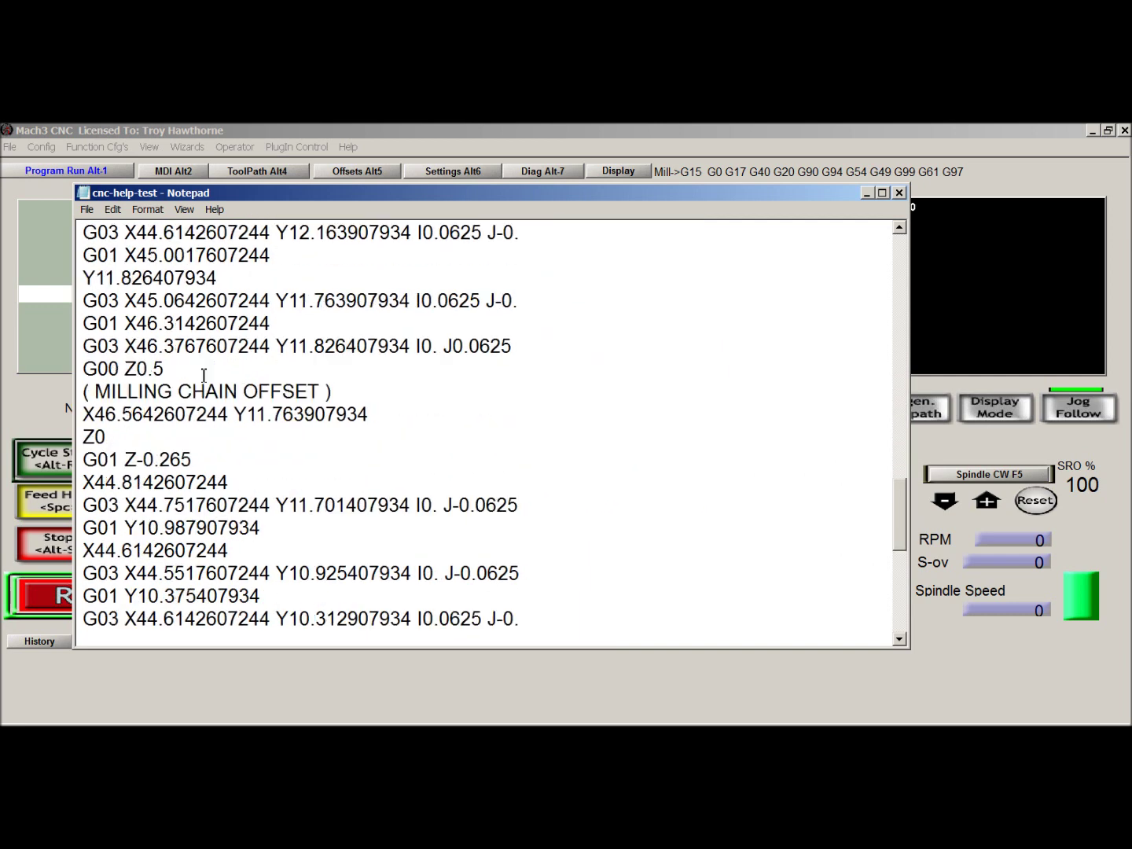
pyautogui.scroll(-5, 204, 375)
pyautogui.scroll(18, 227, 495)
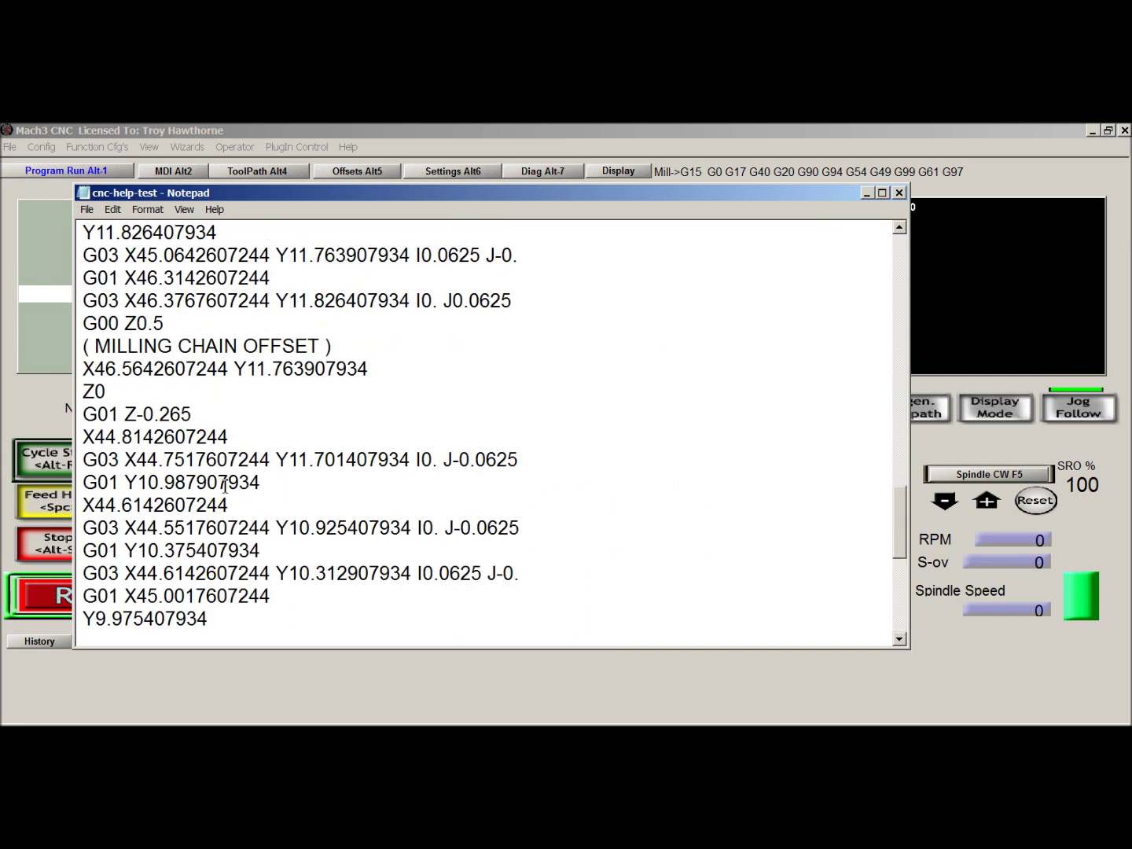
pyautogui.scroll(6, 224, 480)
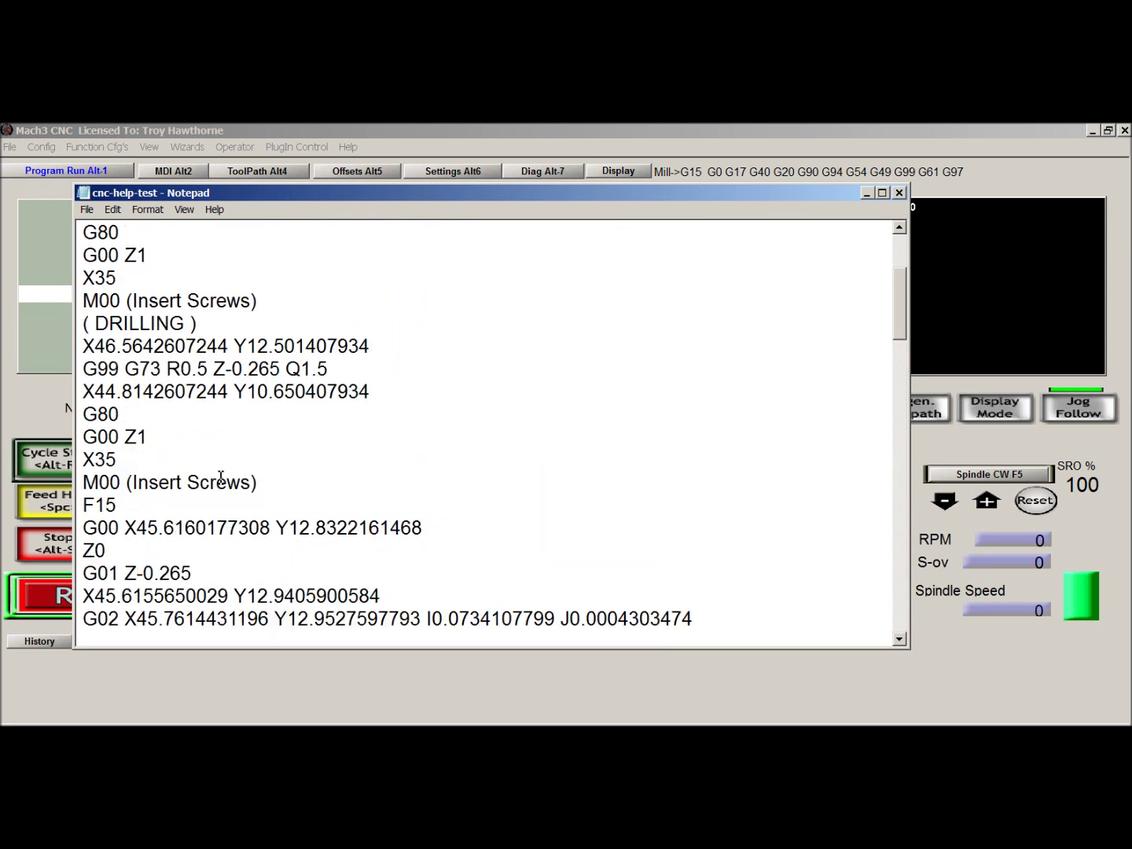
pyautogui.scroll(-15, 224, 445)
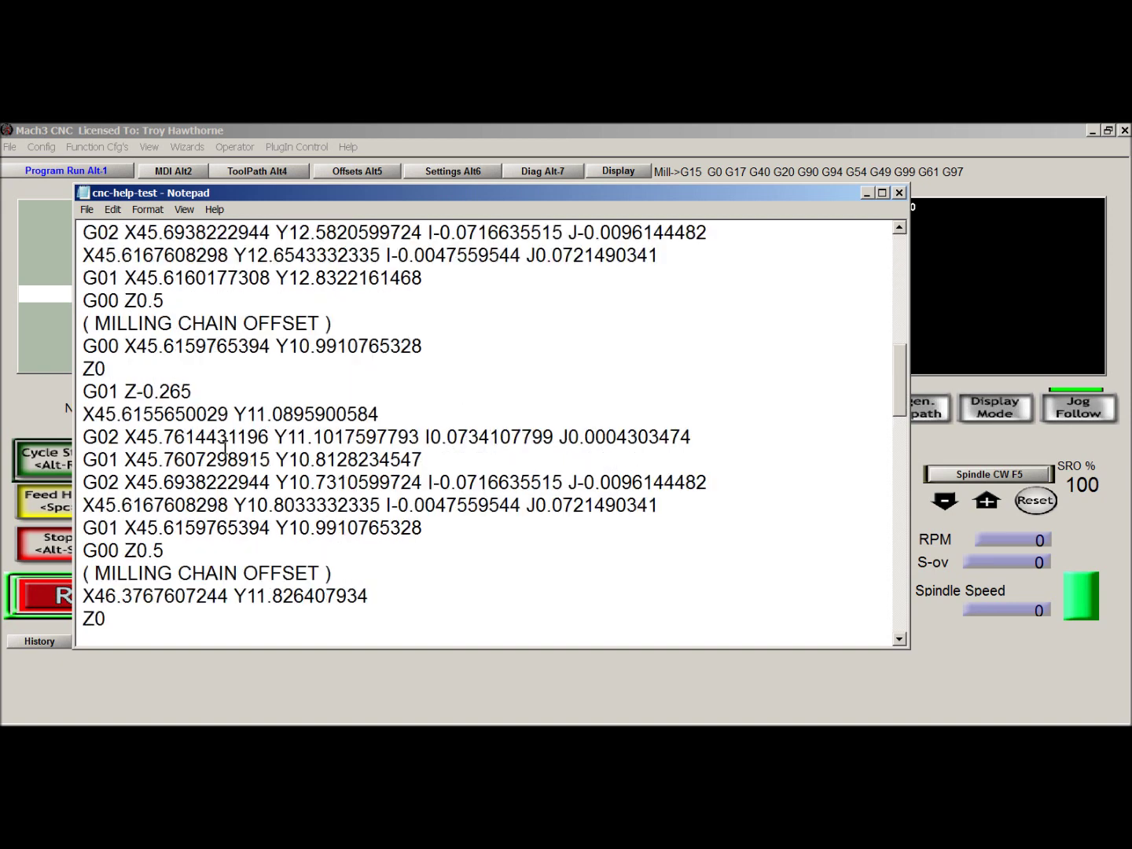
pyautogui.scroll(-4, 222, 445)
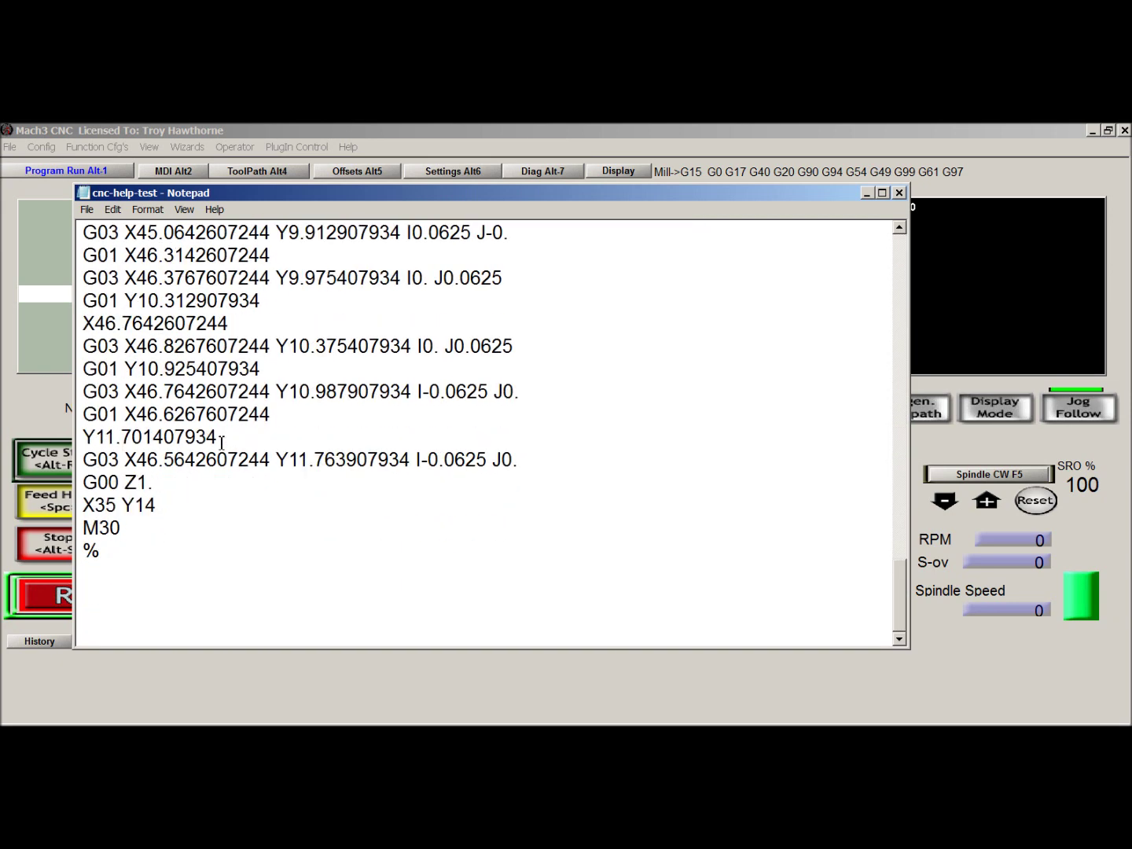
pyautogui.scroll(11, 220, 441)
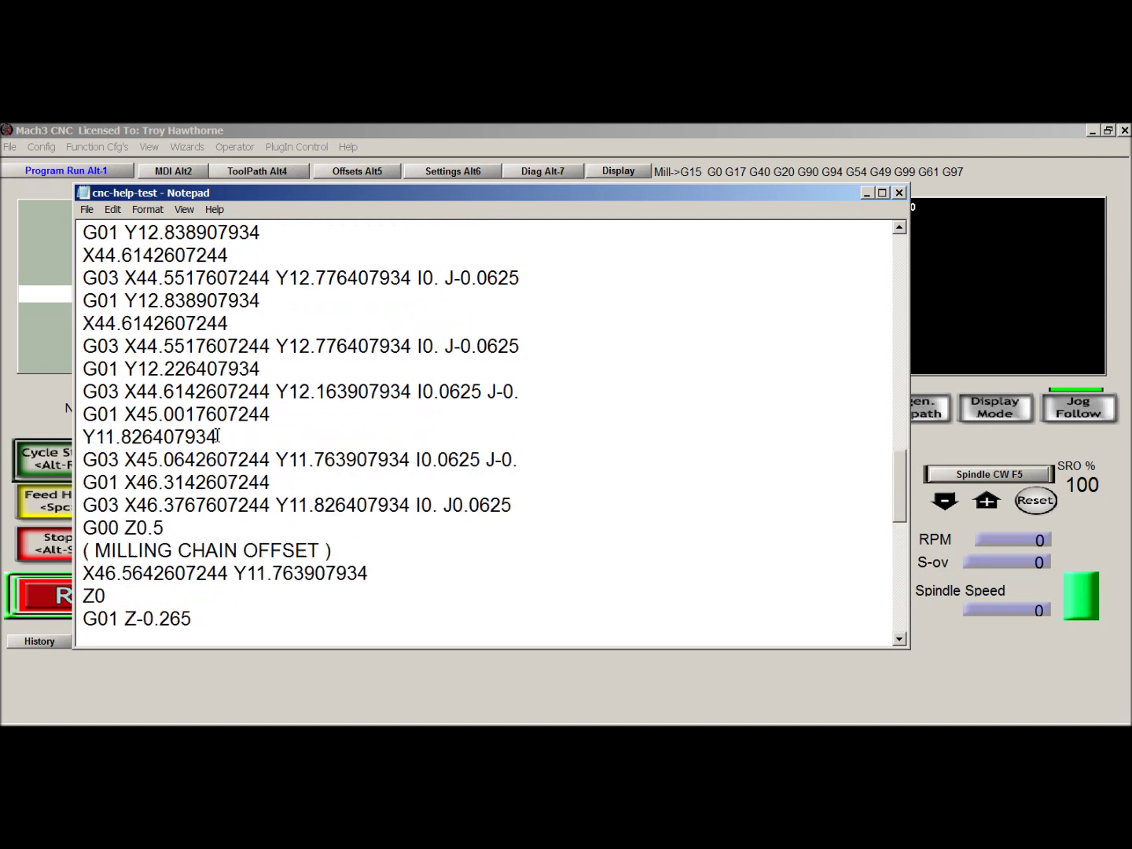
pyautogui.scroll(5, 215, 432)
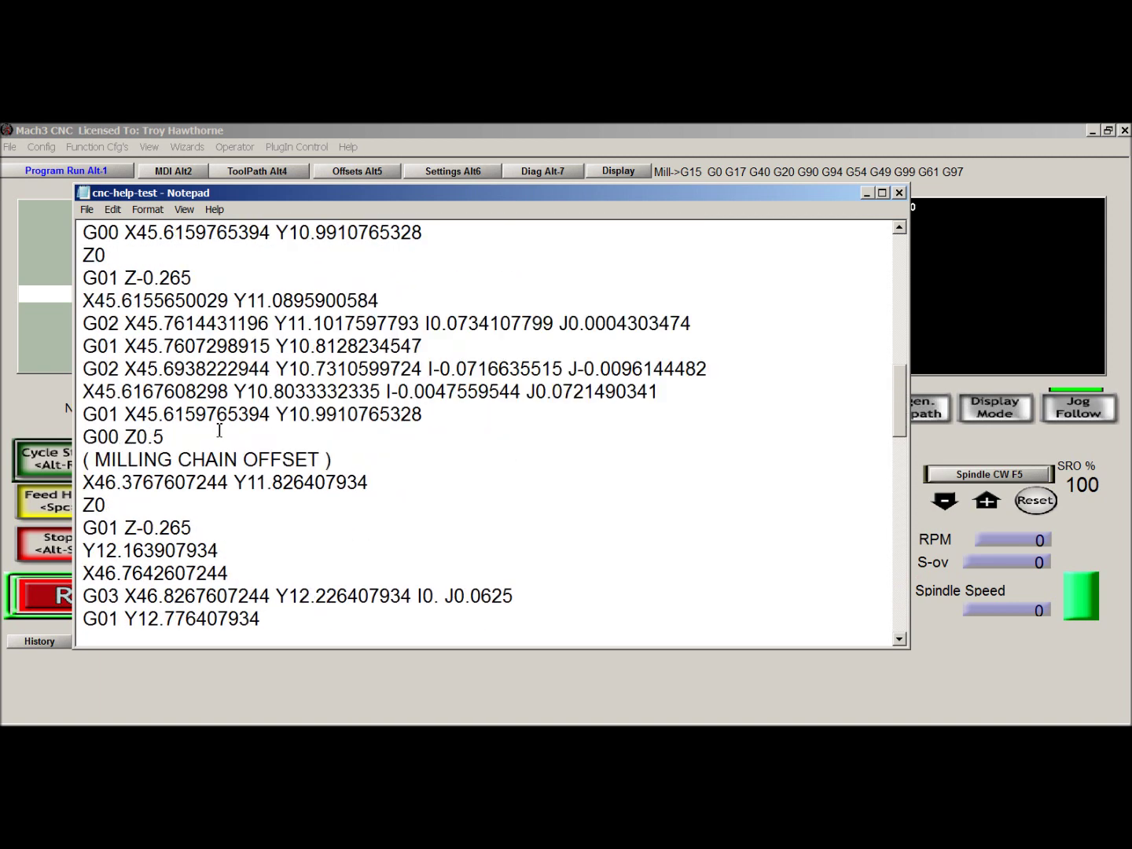
pyautogui.scroll(10, 220, 431)
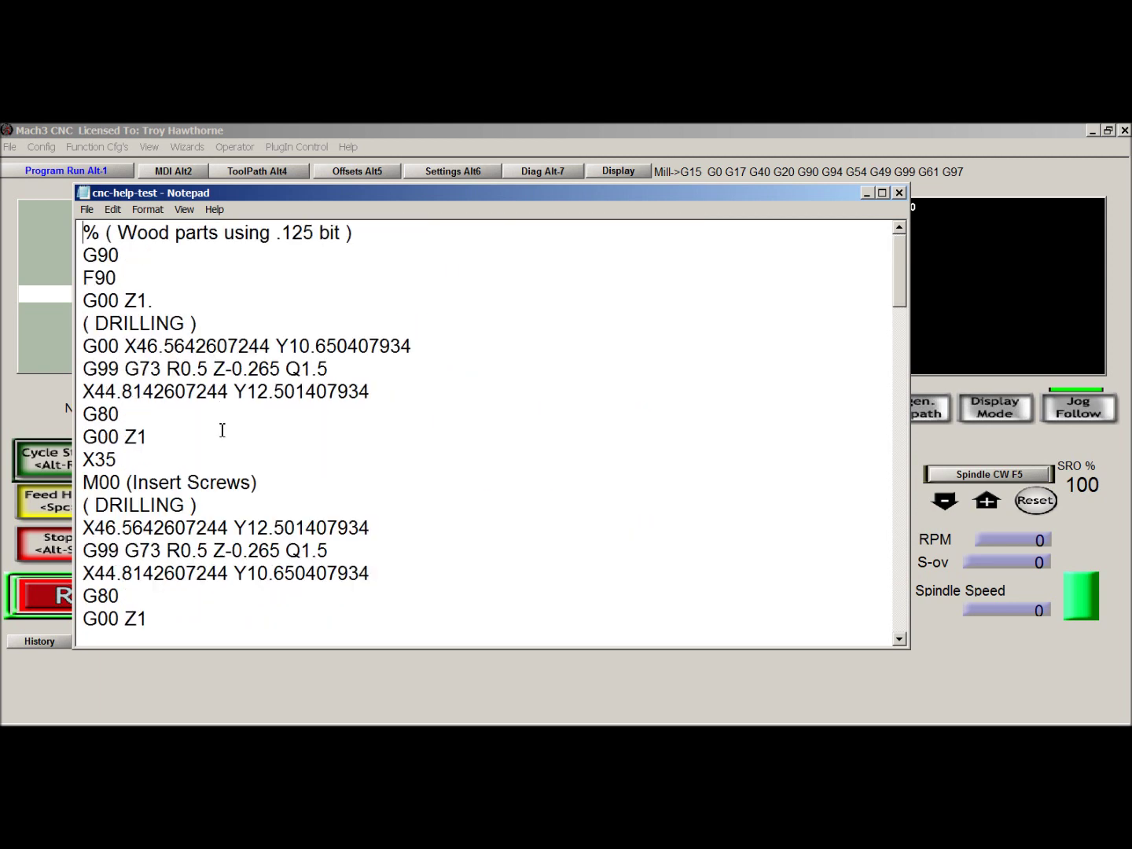